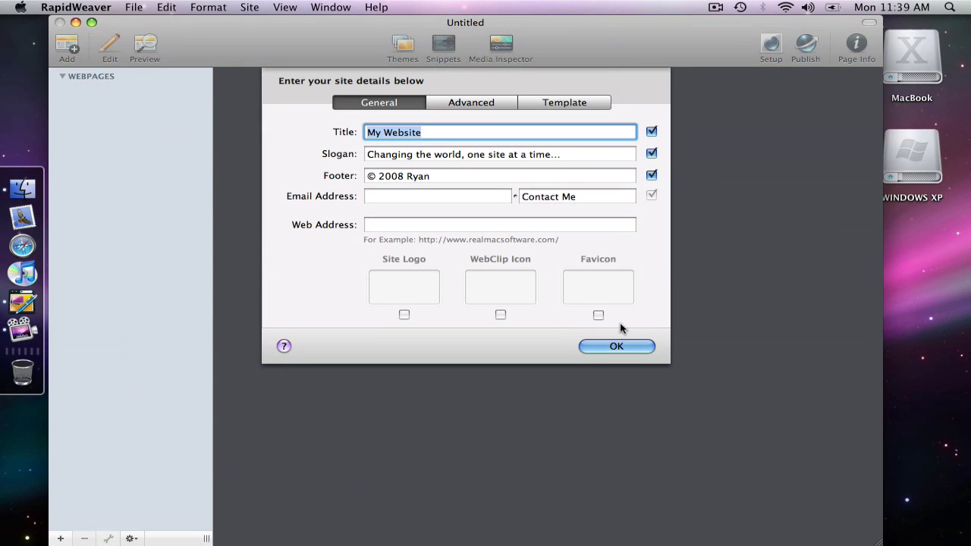
Step: Dismiss the site details sheet, reopen it from the Site menu, and dismiss it again with defaults
left_click(619, 347)
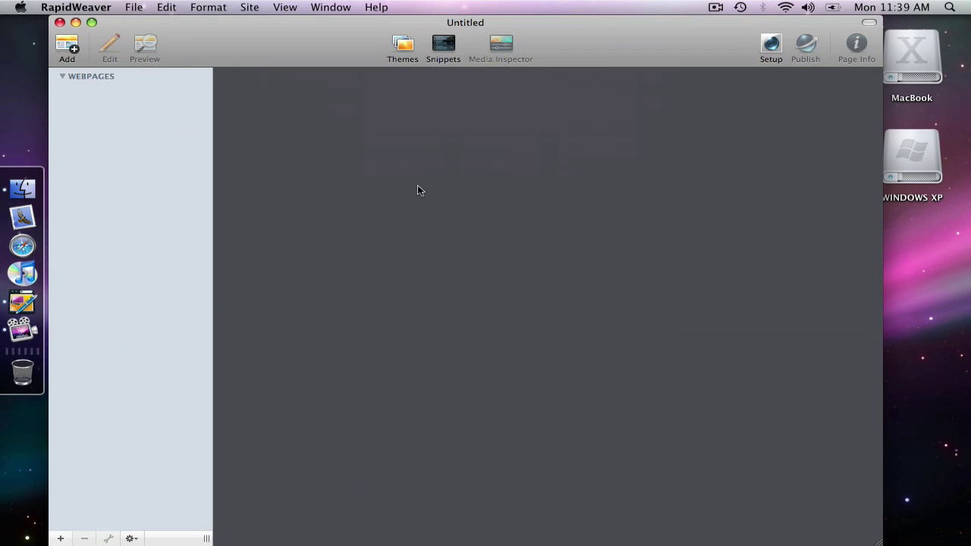
left_click(248, 6)
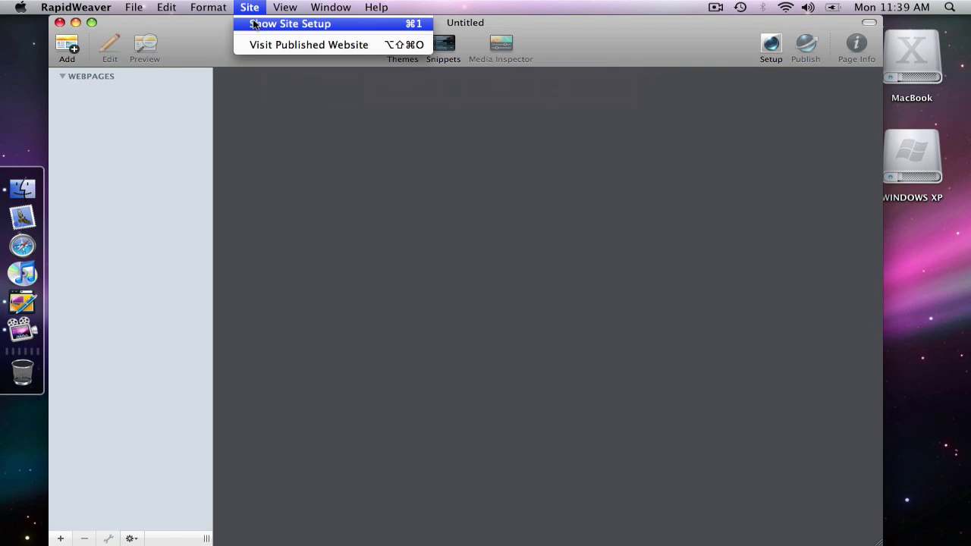
left_click(254, 25)
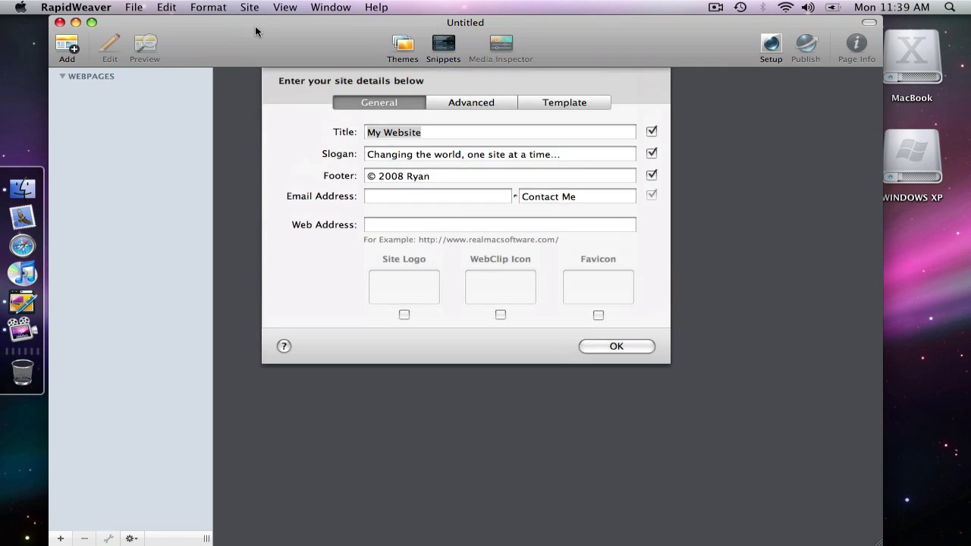
left_click(630, 344)
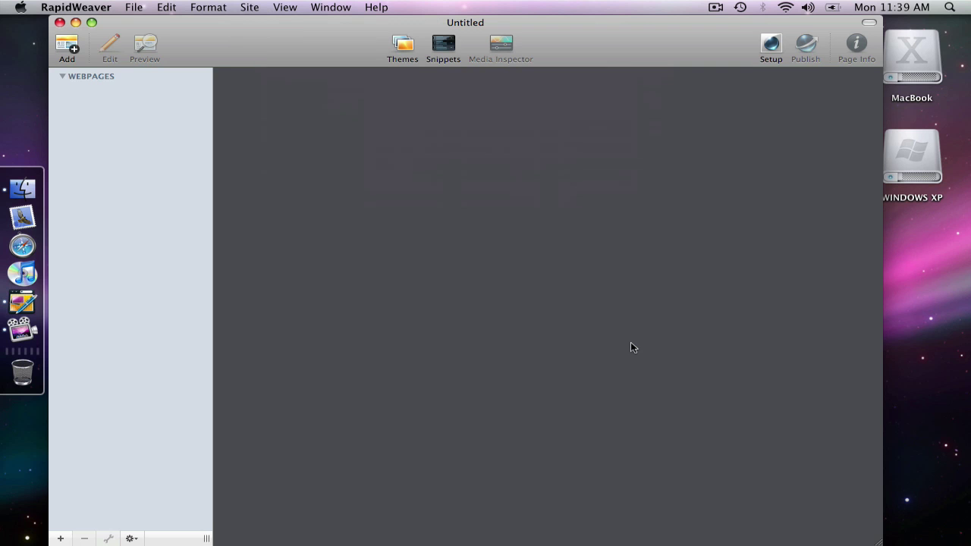
Step: Enter site title 'RapidWeaver Classroom' and slogan 'RapidWeaver Video Tutorials' in Site Setup
key("super+alt+s")
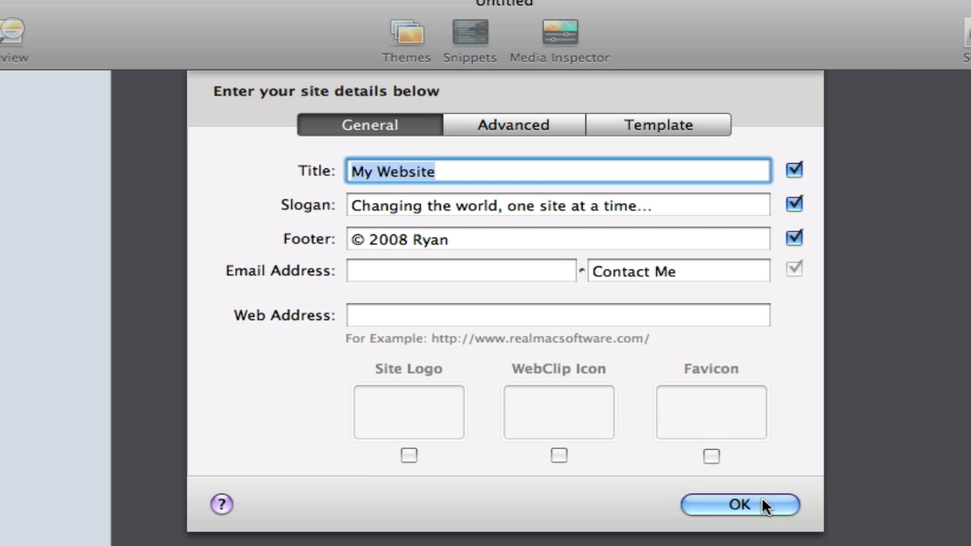
type("RapidWeaver C")
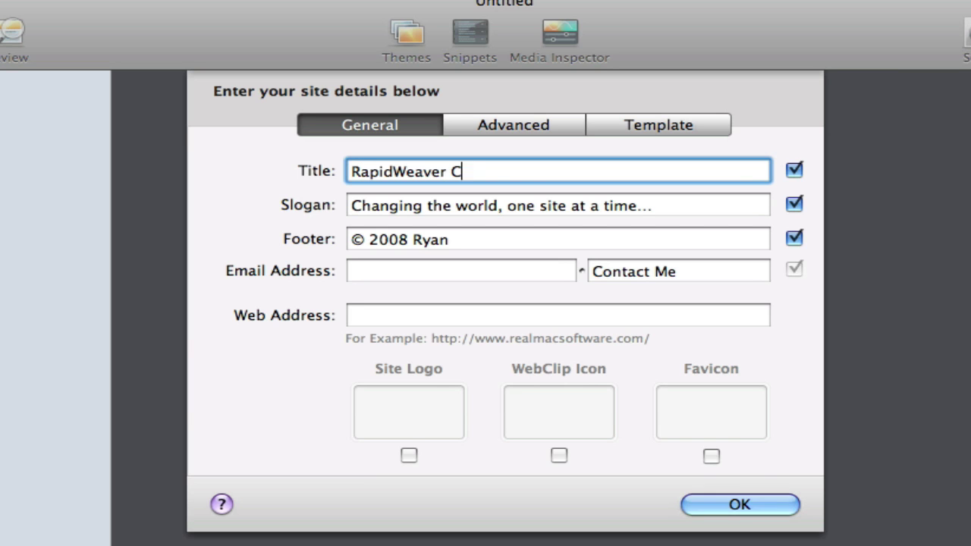
type("lassroom")
key("Tab")
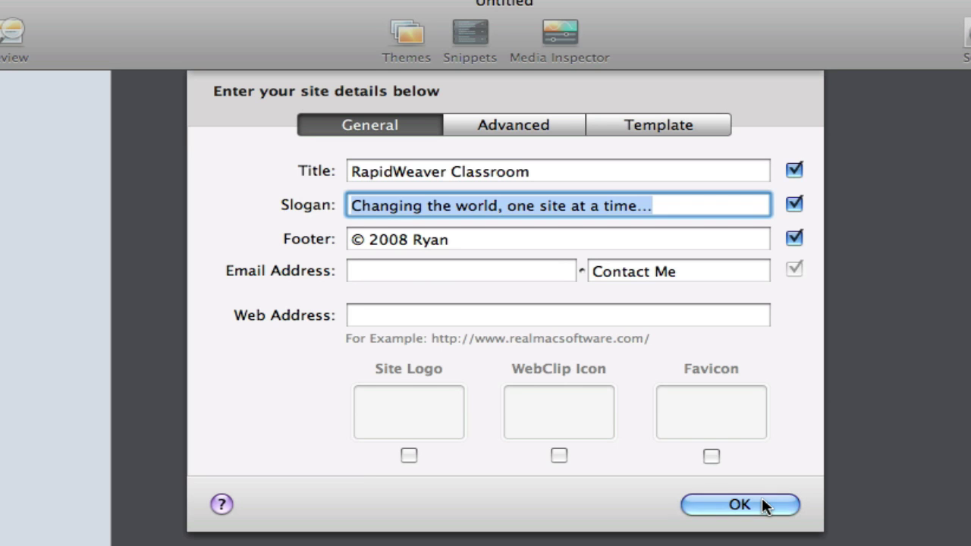
type("Rapid")
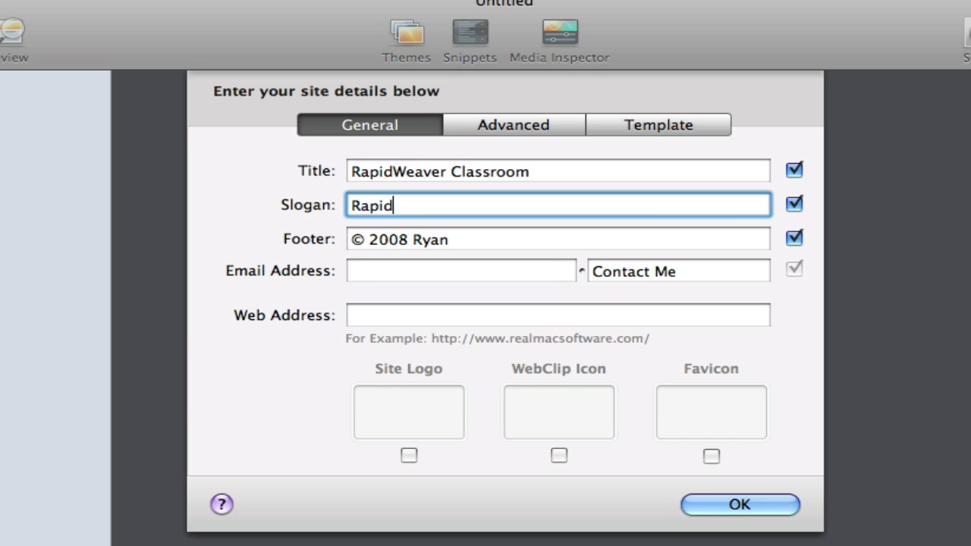
type("Weaver Vido T")
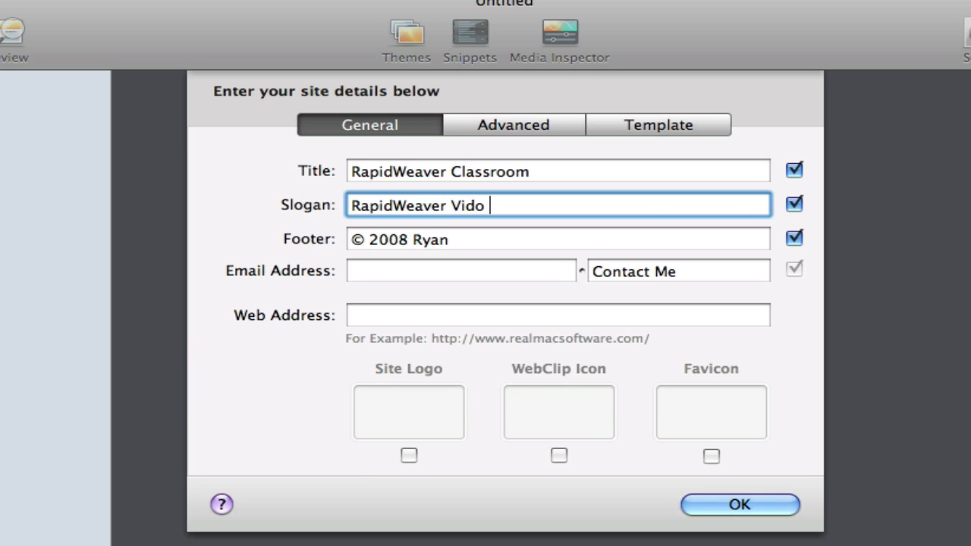
key("BackSpace")
key("BackSpace")
key("BackSpace")
type("eo Tutoria")
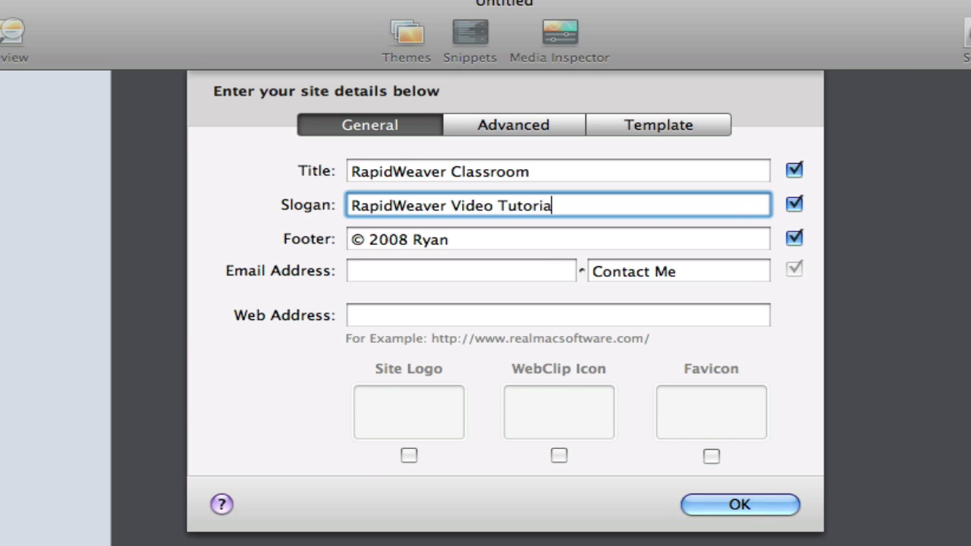
type("ls")
key("Tab")
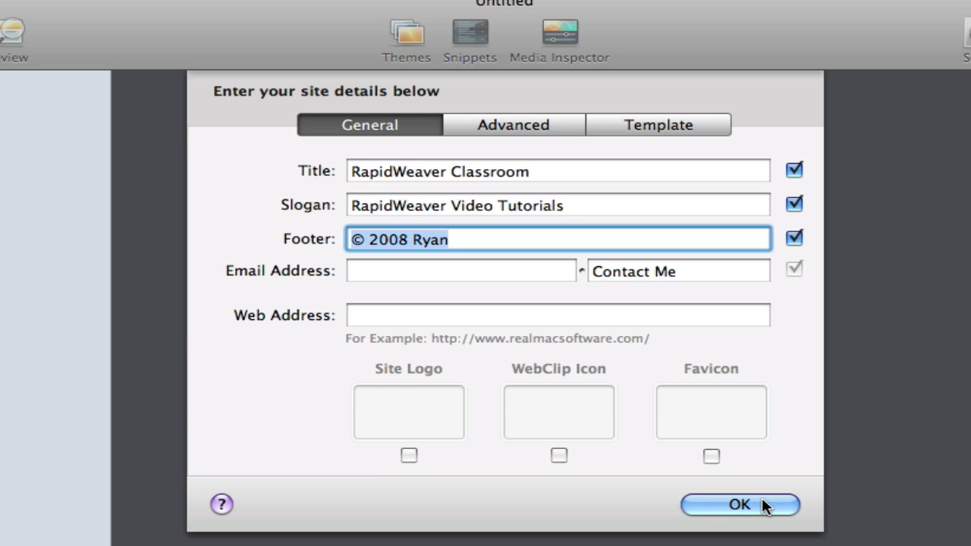
Step: Change the footer to '© 2008 RapidWeaver Classroom' and type the contact e-mail address
key("Right")
key("BackSpace")
key("BackSpace")
key("BackSpace")
key("BackSpace")
type("RapidWe")
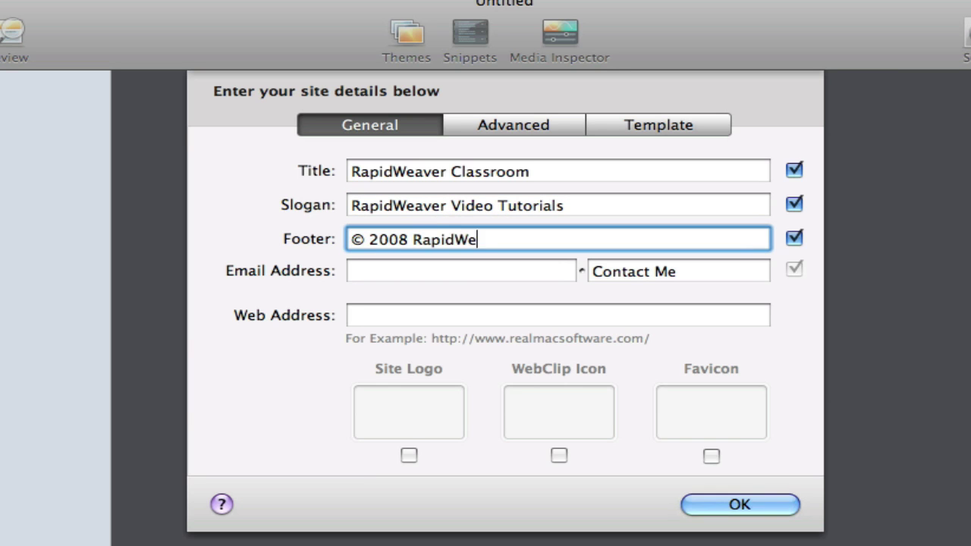
type("aver Classr")
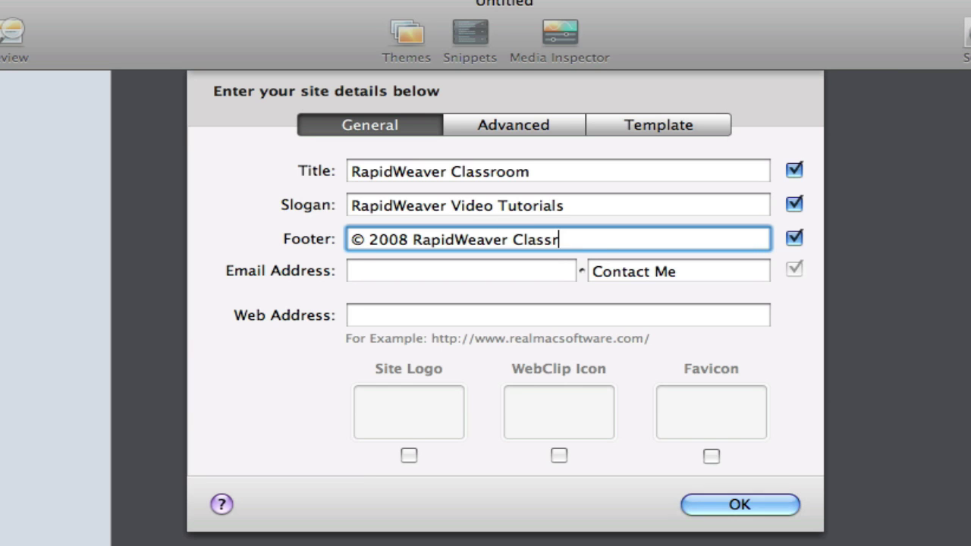
type("oom")
key("Tab")
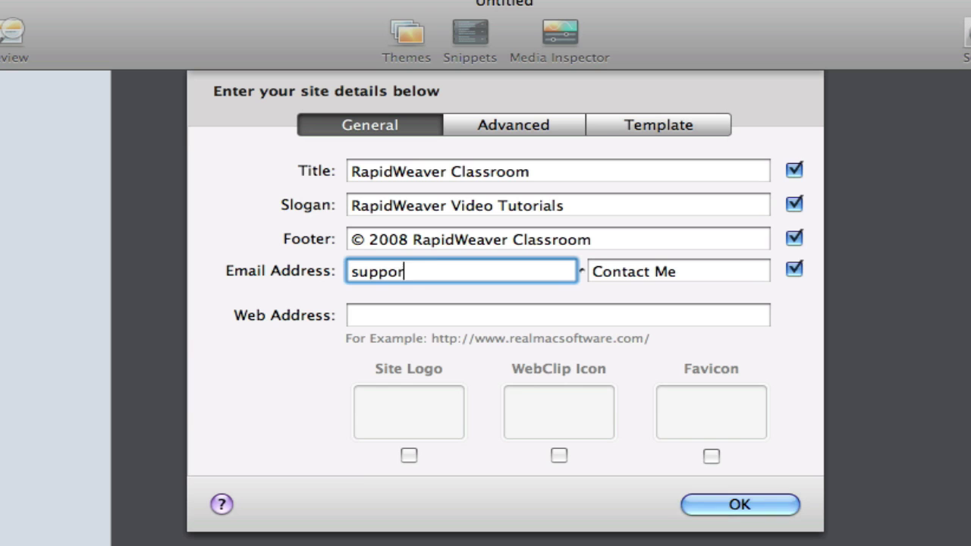
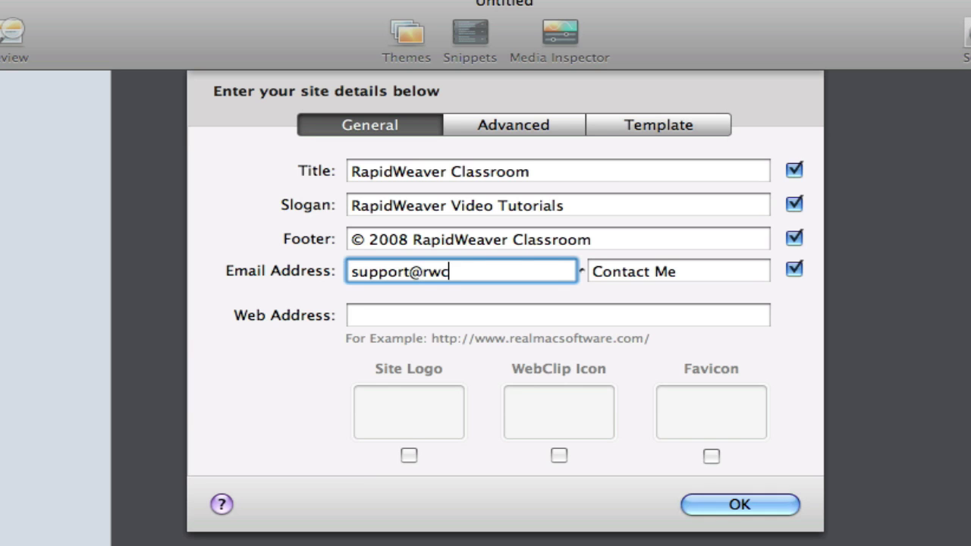
key("Tab")
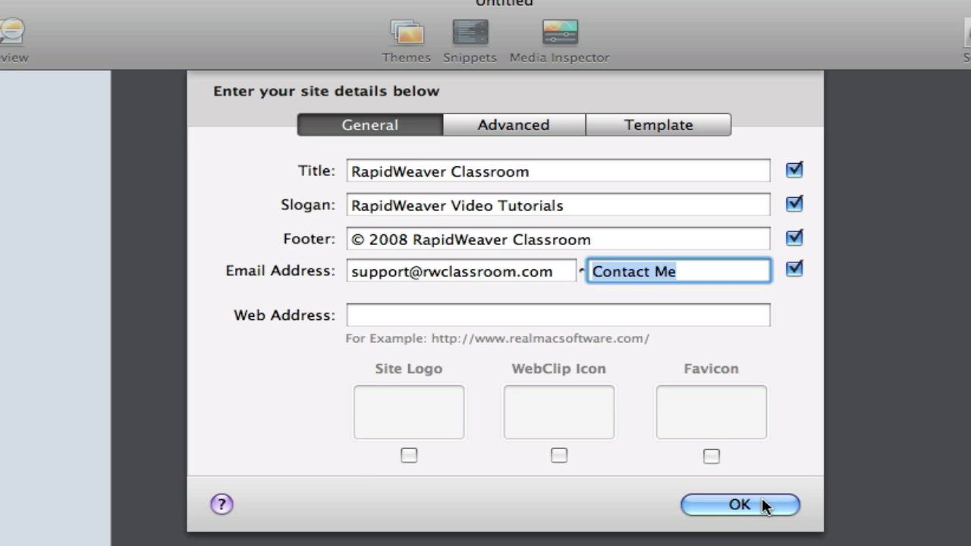
type("Contact")
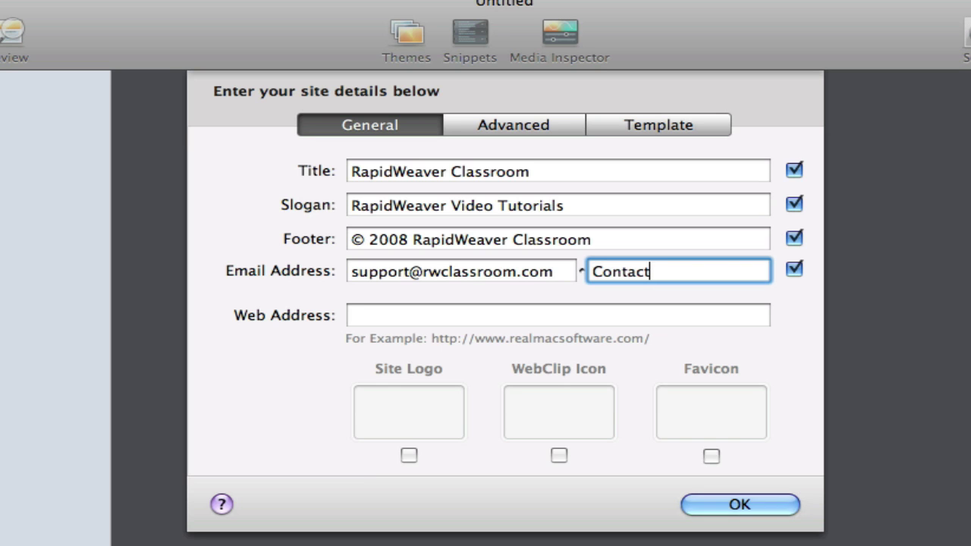
key("Tab")
type("http")
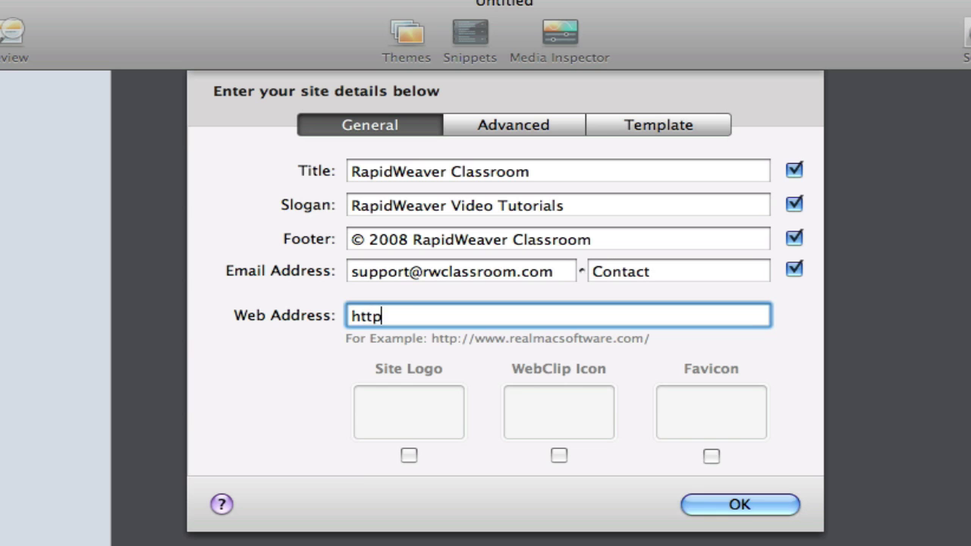
type("://www.you")
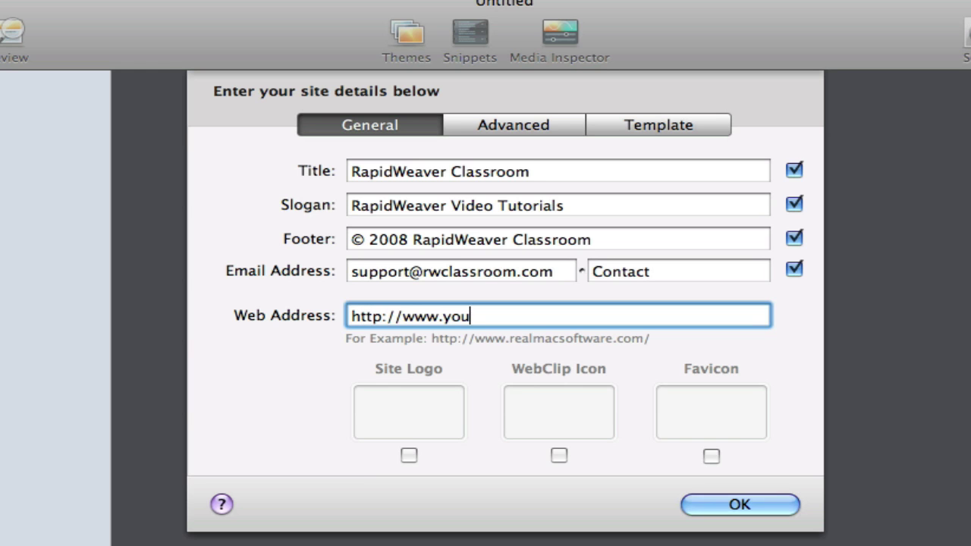
type("rdomain")
key("alt+BackSpace")
type("rapidweae")
key("BackSpace")
type("verclassroom.c")
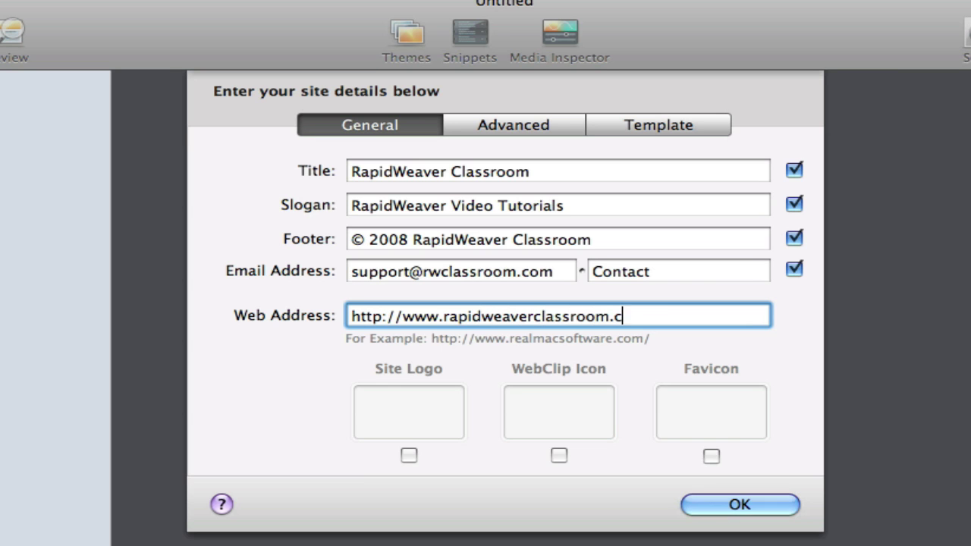
type("om")
Step: Tick Site Logo and drag 64x64.jpg from the Business folder into the logo well
left_click(410, 456)
mouse_move(396, 437)
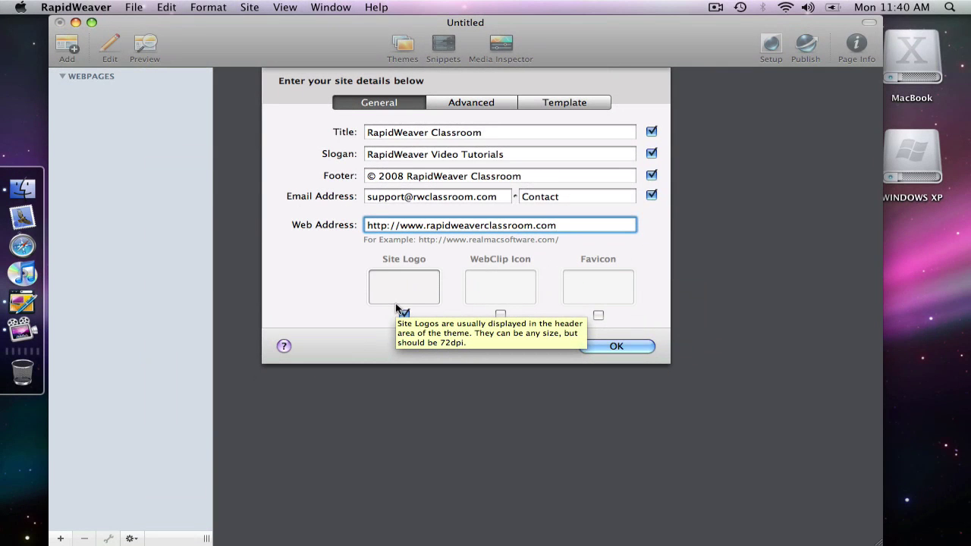
key("super+Tab")
key("super+Tab")
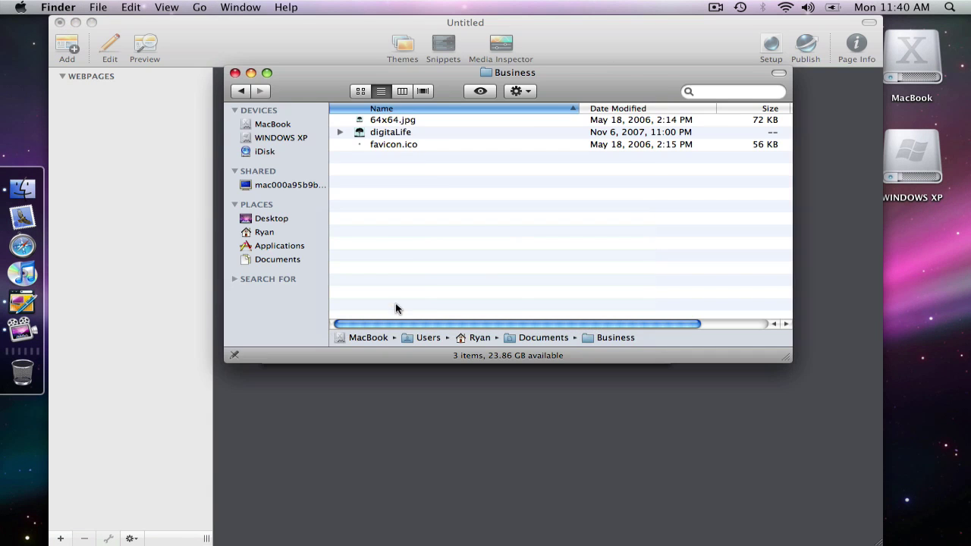
left_click_drag(310, 87, 686, 317)
left_click_drag(736, 349, 389, 281)
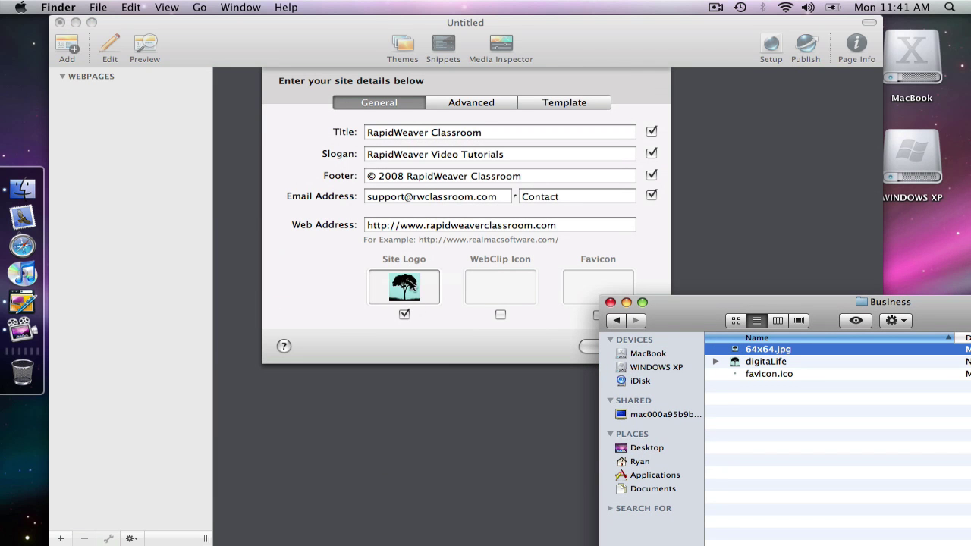
left_click(421, 323)
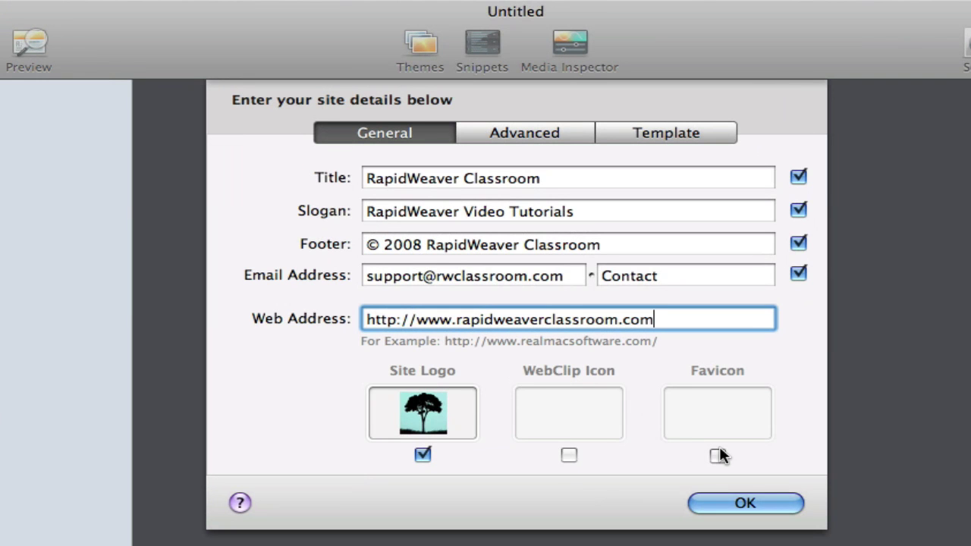
Step: Read the WebClip and Favicon help tips on the site details sheet
mouse_move(559, 413)
mouse_move(701, 399)
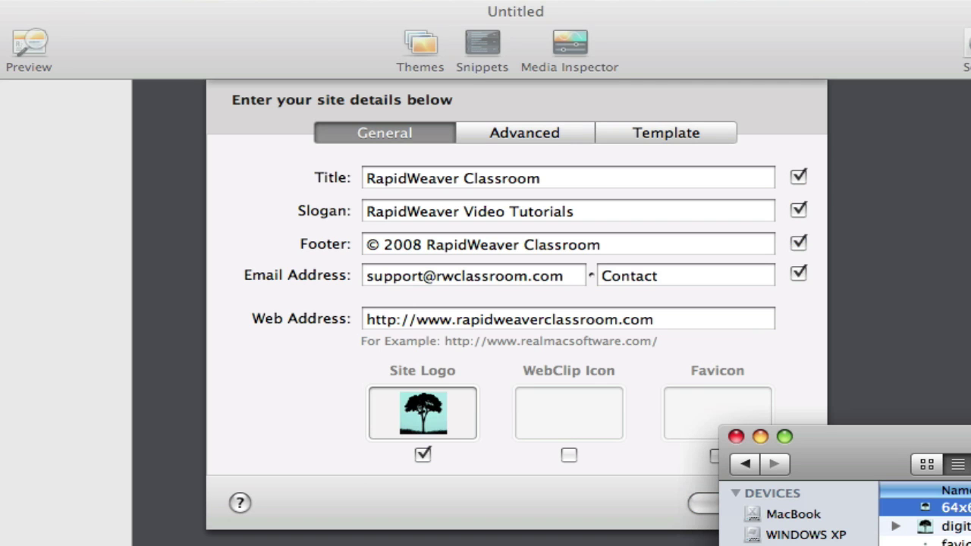
Step: Tick Favicon, drop favicon.ico onto the Favicon well, and close the Finder window
left_click(810, 346)
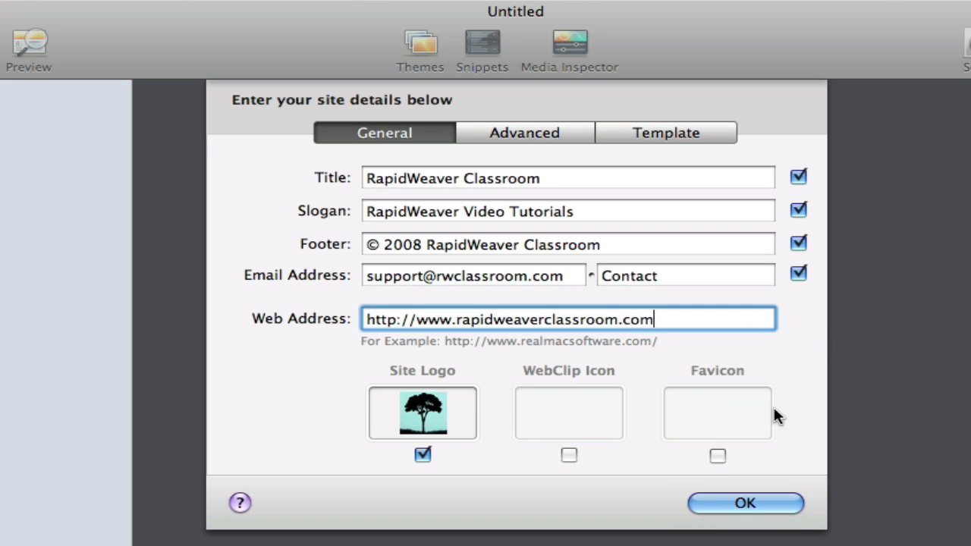
left_click(718, 454)
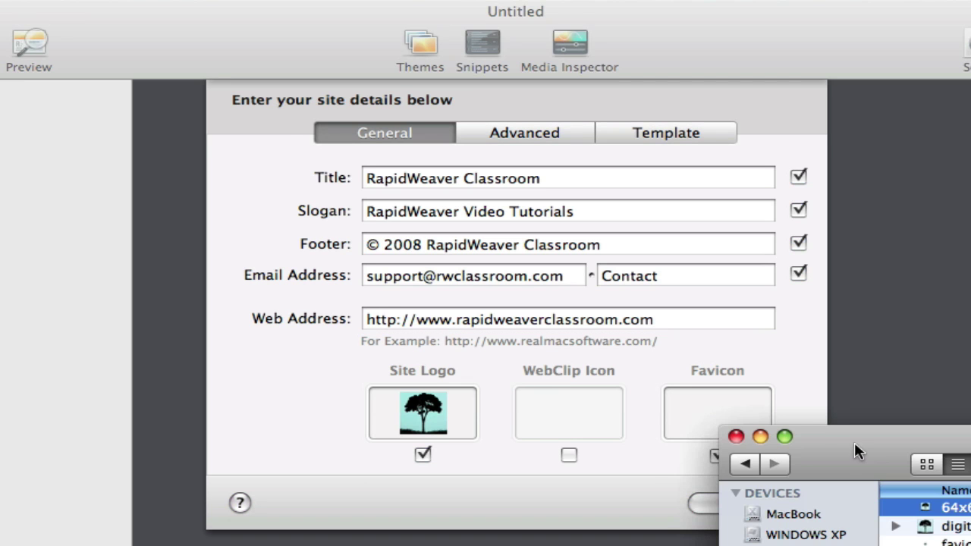
left_click_drag(855, 451, 970, 537)
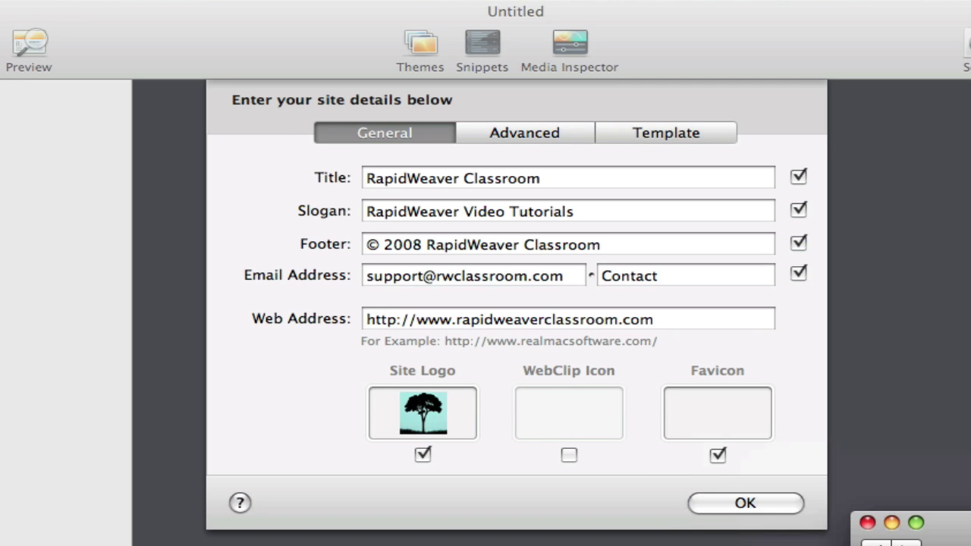
left_click_drag(880, 540, 712, 419)
left_click_drag(894, 522, 261, 118)
left_click(158, 116)
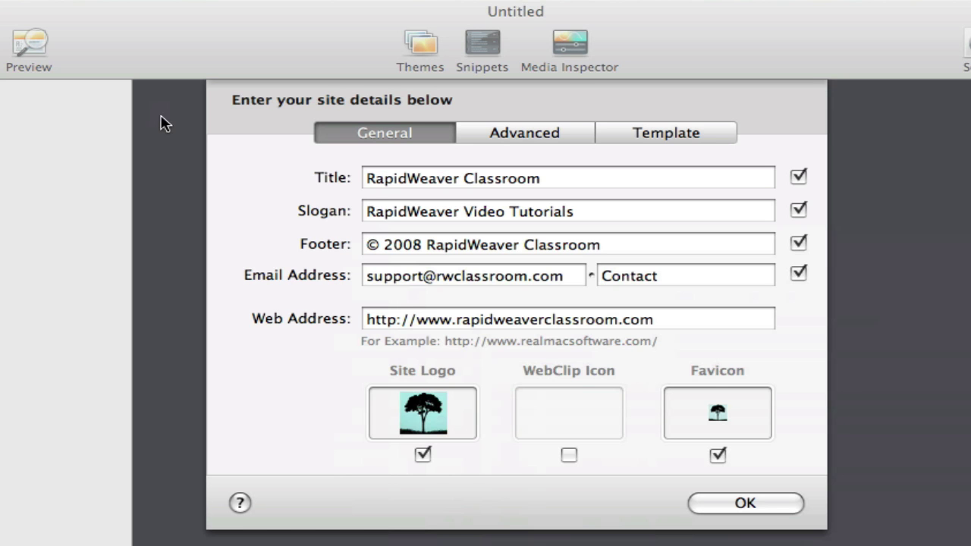
left_click(317, 422)
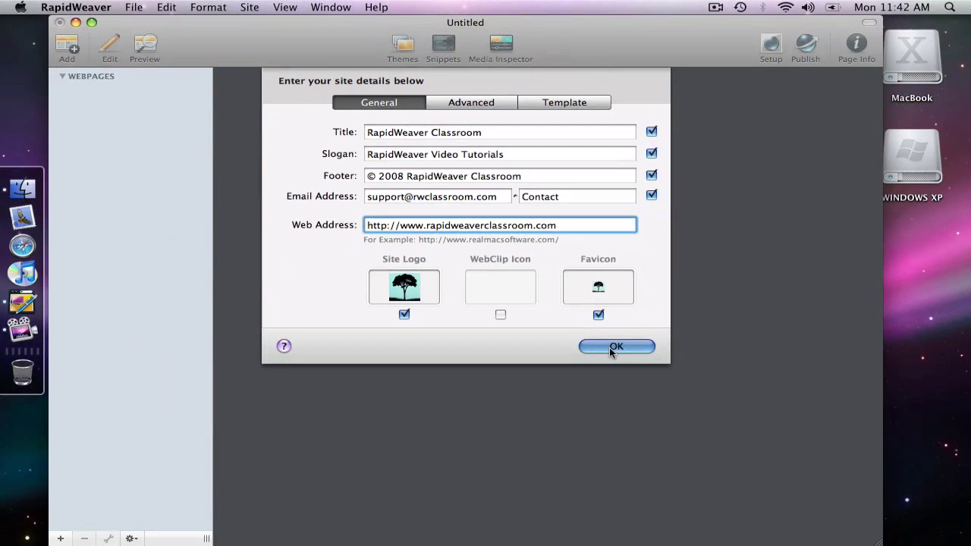
Step: Confirm the site details and add a new Styled Text page
left_click(682, 453)
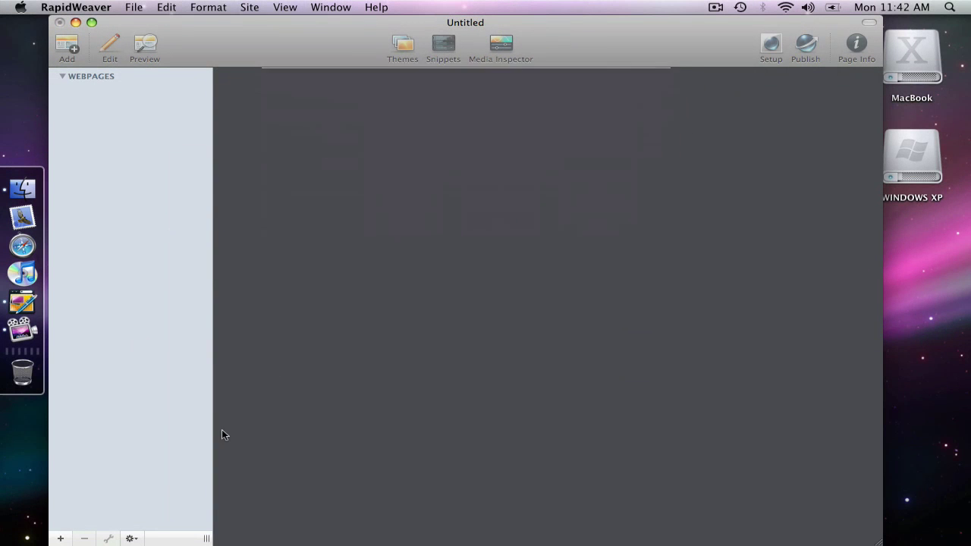
left_click(59, 539)
left_click(114, 502)
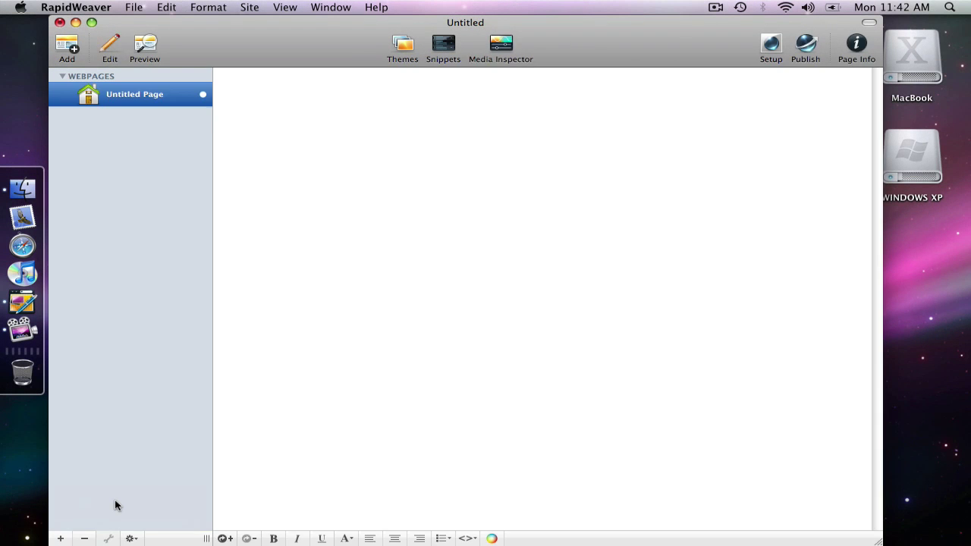
Step: Glance at the Themes gallery, then preview the page and select its Contact footer link
left_click(407, 50)
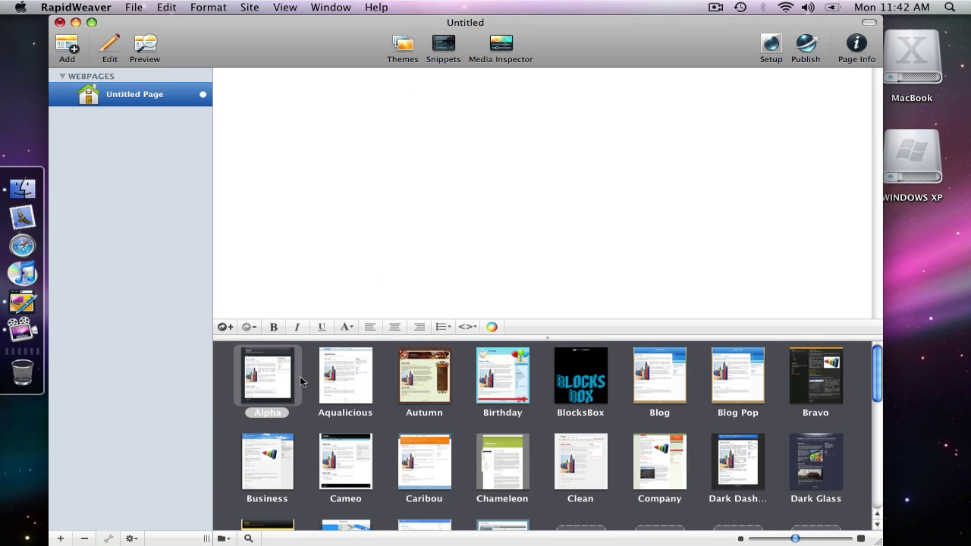
left_click(403, 43)
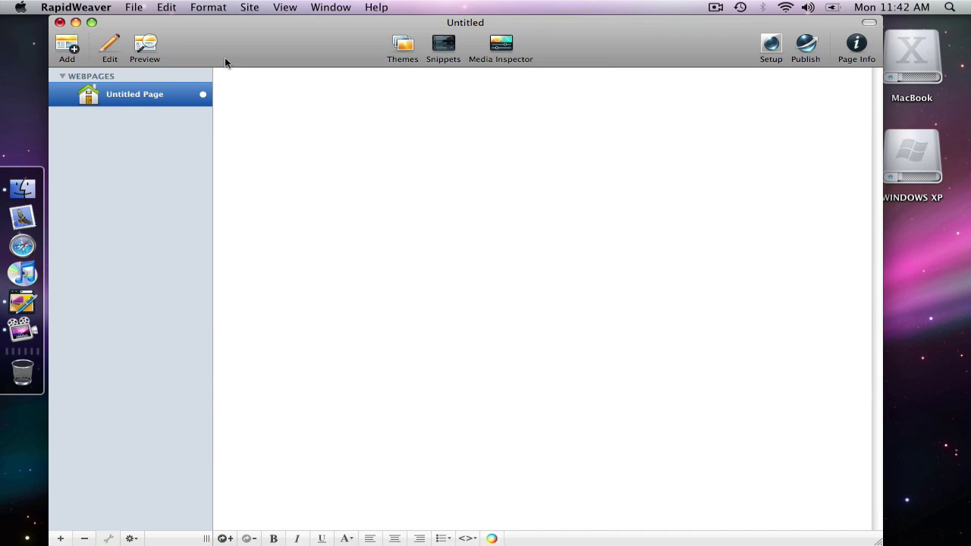
left_click(151, 48)
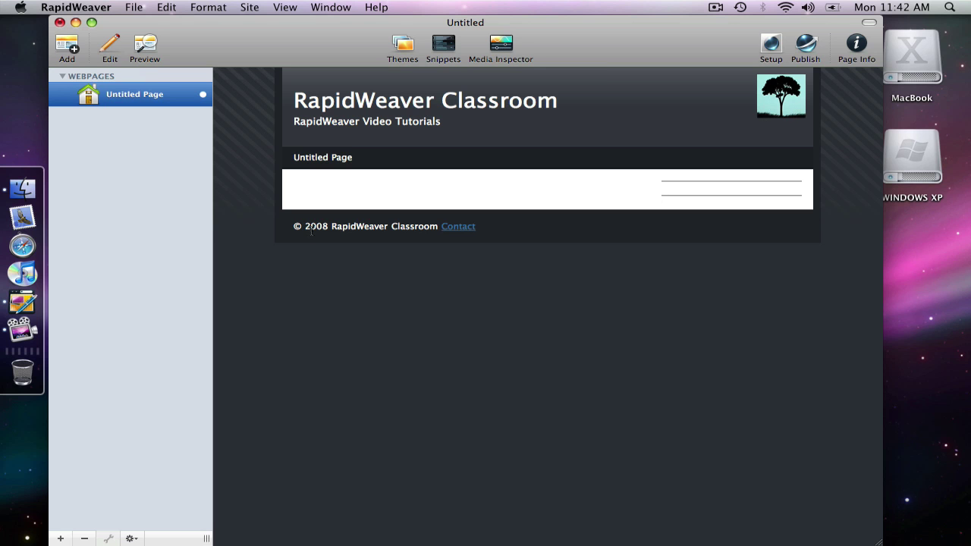
double_click(459, 230)
Step: On Setup's Advanced tab, keep File Links set to Relative to Page
left_click(771, 44)
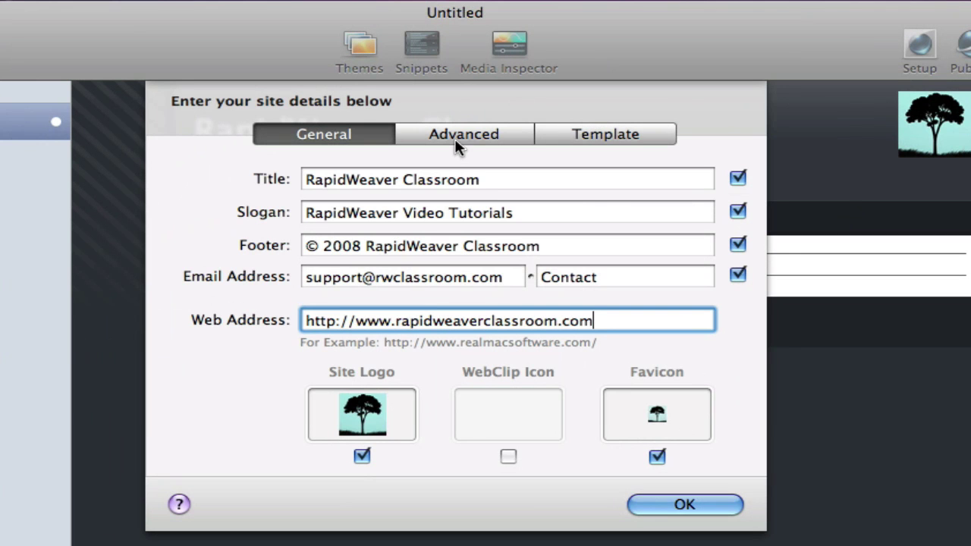
left_click(454, 138)
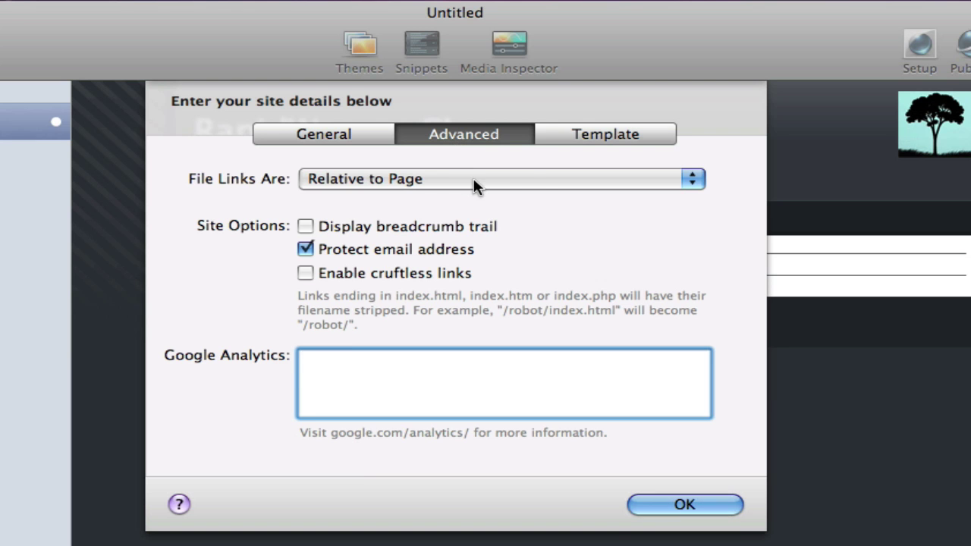
left_click(655, 182)
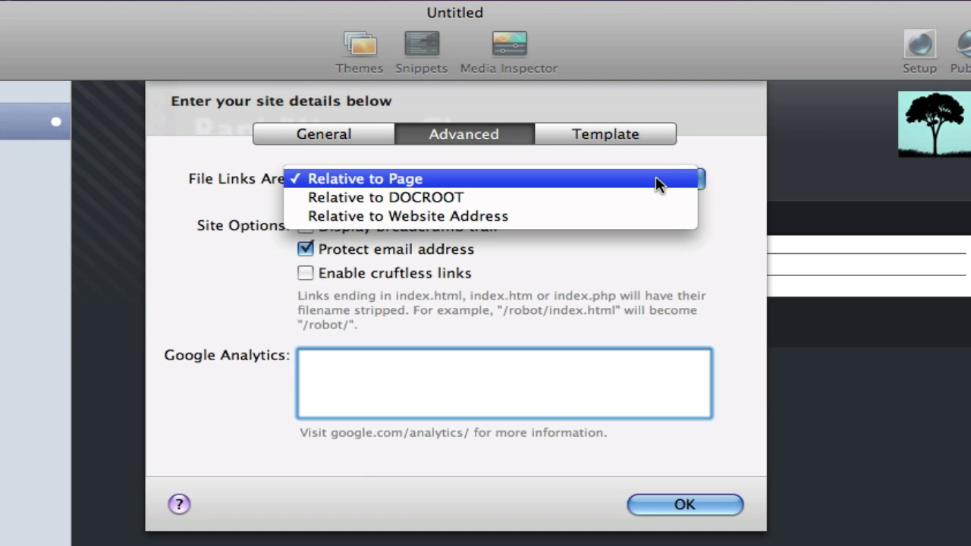
left_click(708, 228)
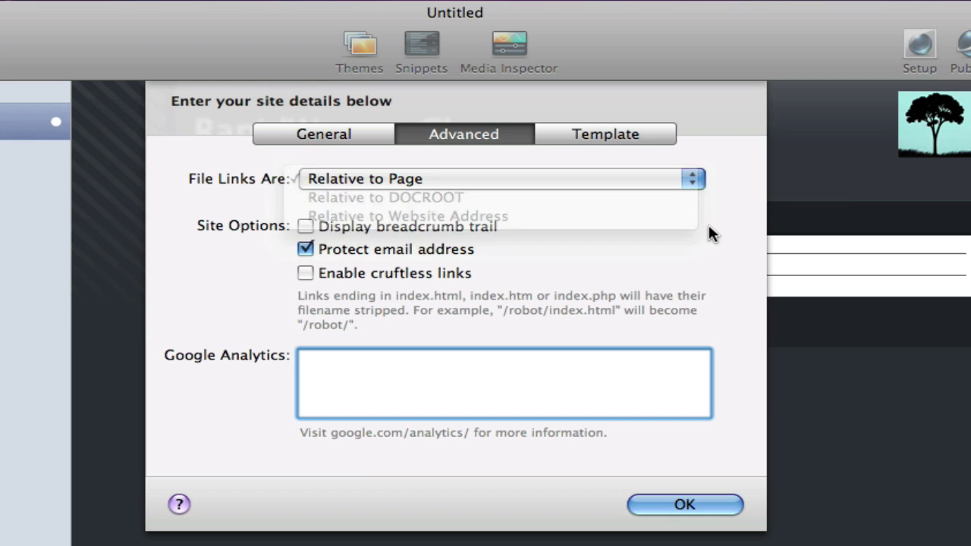
Step: Enable Display breadcrumb trail, confirm, then briefly reopen and close Setup to check the preview
left_click(304, 228)
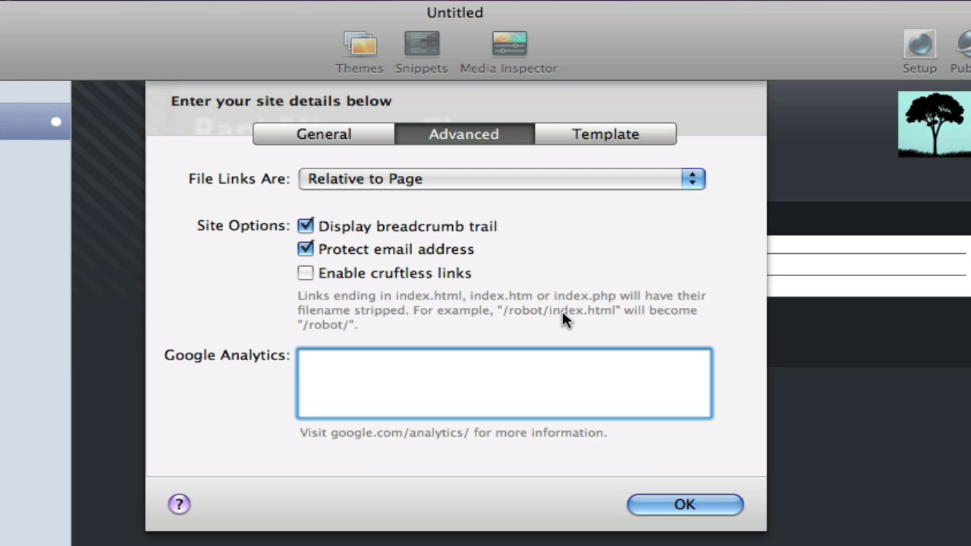
left_click(671, 504)
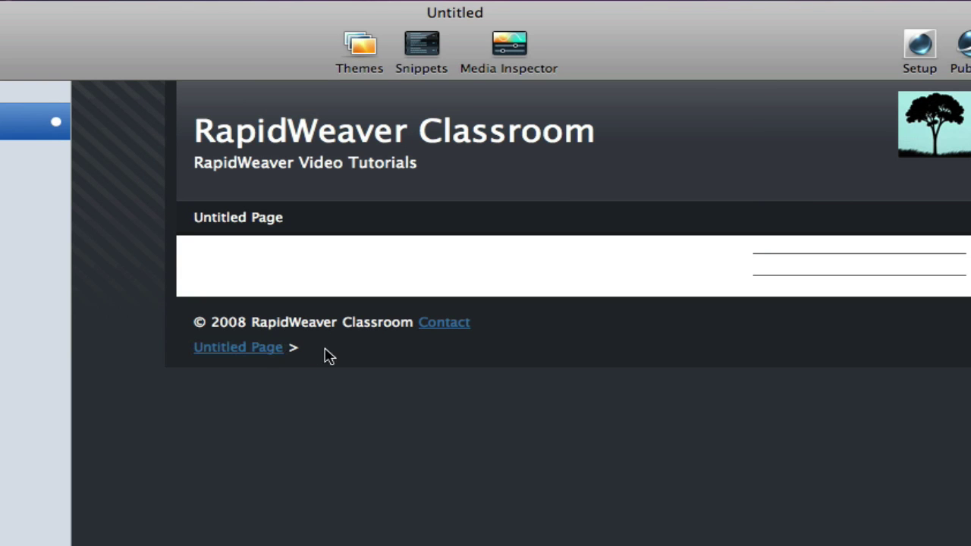
key("super+shift+i")
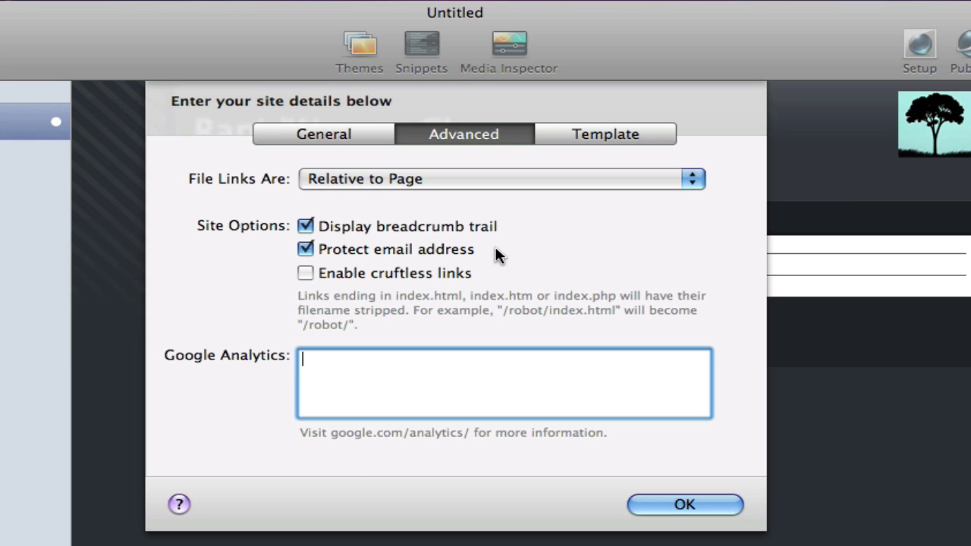
left_click(673, 507)
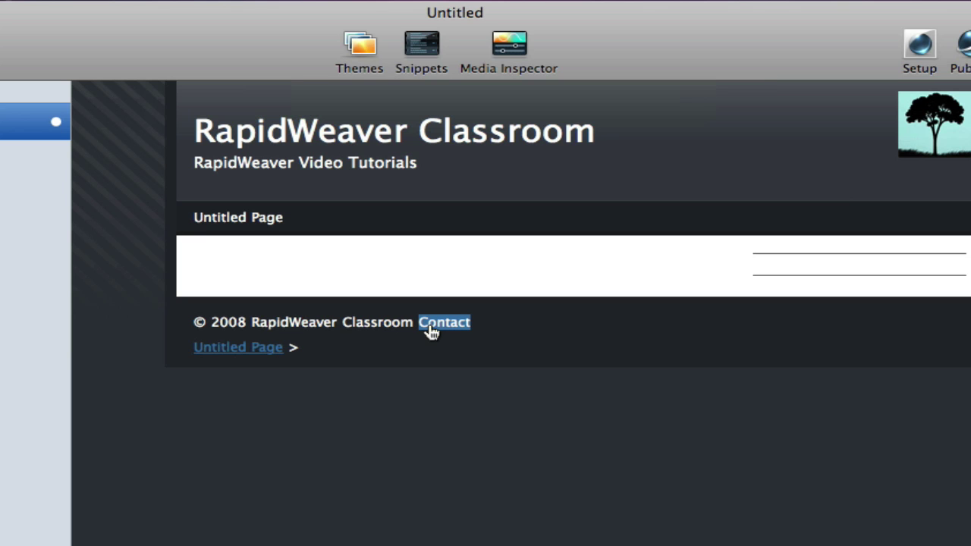
Step: Reopen Site Setup with Cmd+Shift+I and tick Enable cruftless links
key("super+shift+i")
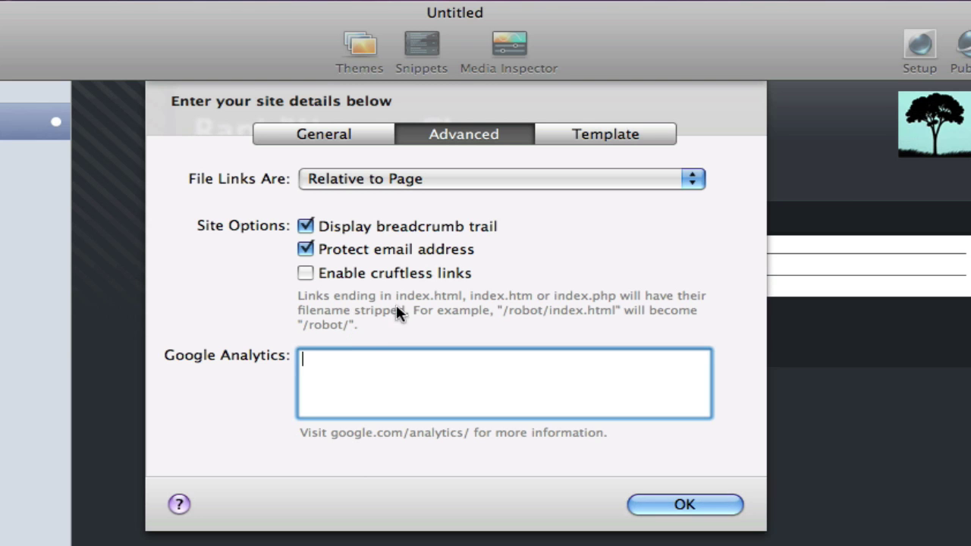
left_click(304, 272)
Step: Open the Template settings and review HTML output formatting, leaving it at Default
left_click(616, 135)
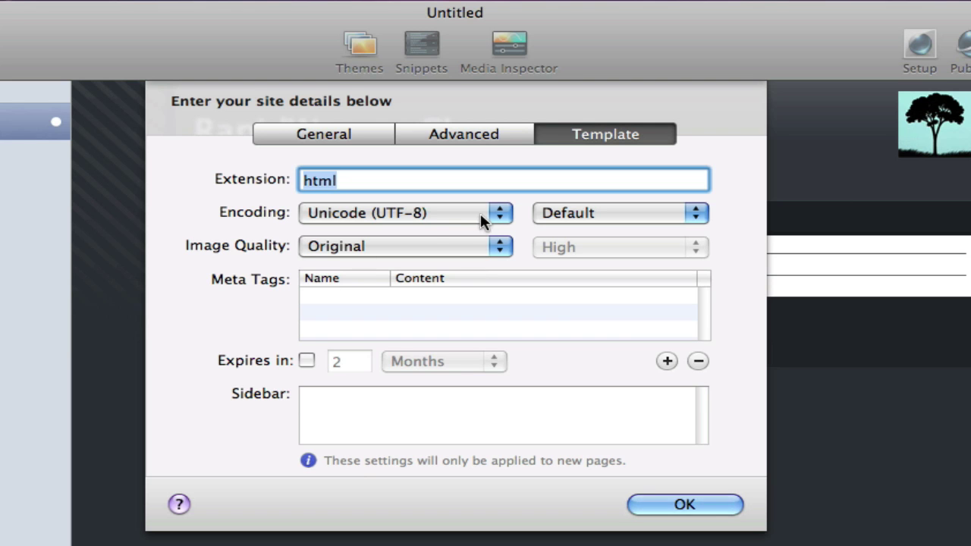
left_click(692, 215)
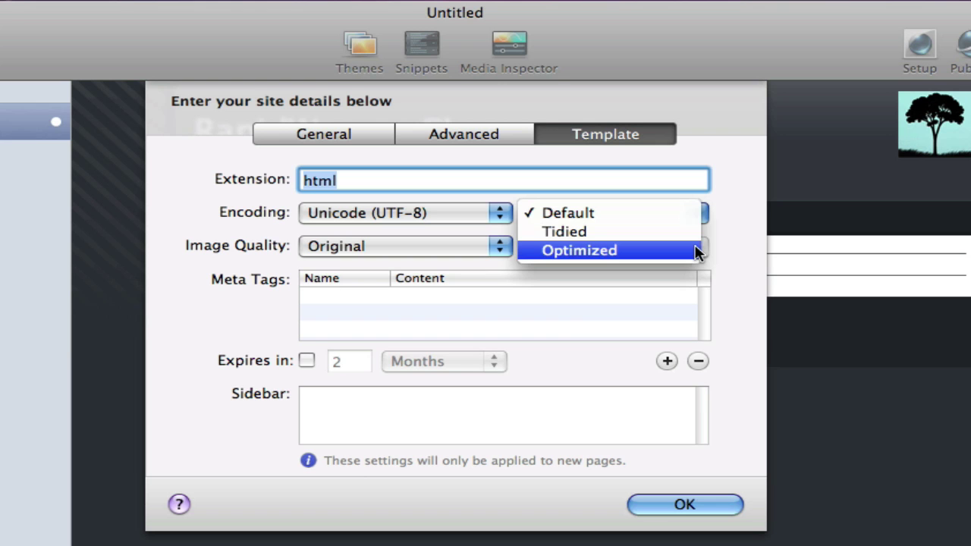
Step: Keep Default HTML output, try JPEG at High quality, then set image quality back to Original
left_click(744, 225)
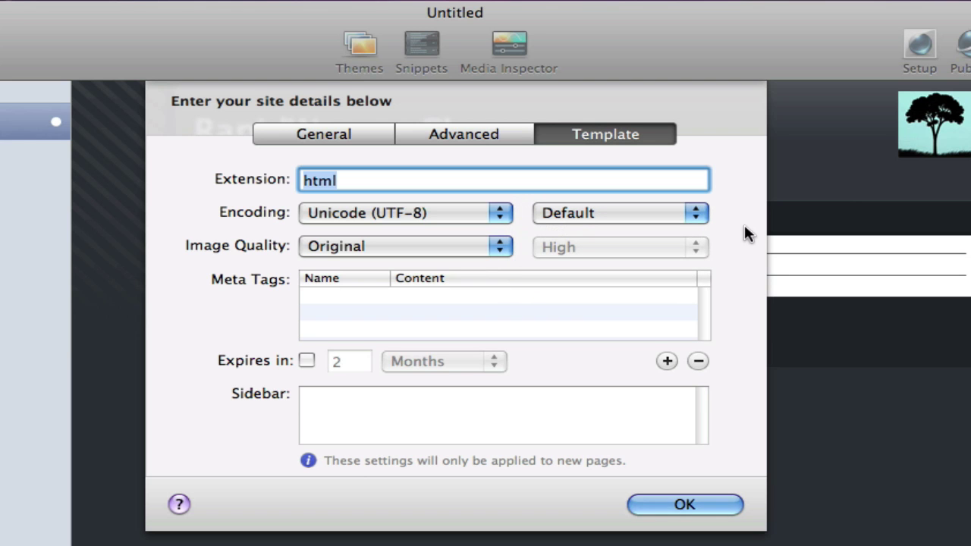
left_click(499, 247)
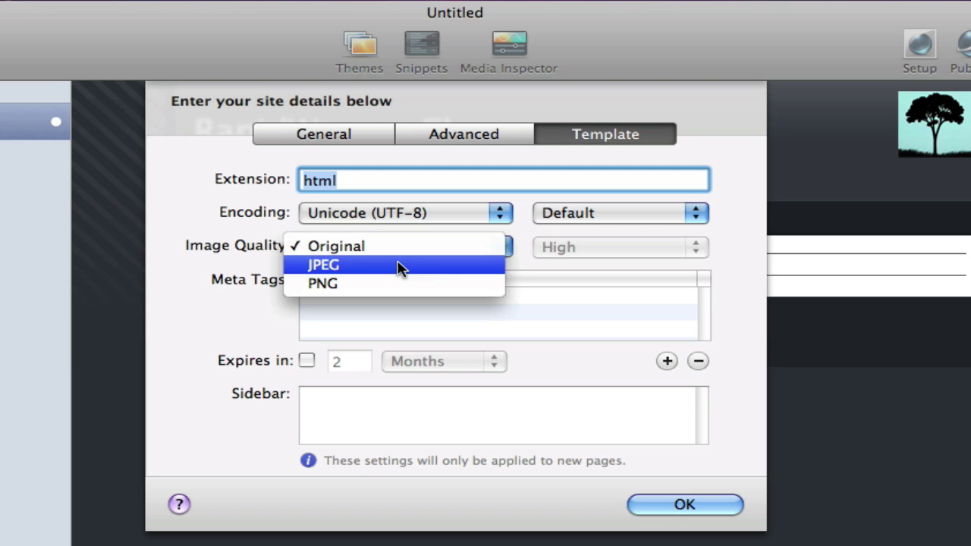
left_click(366, 265)
left_click(502, 250)
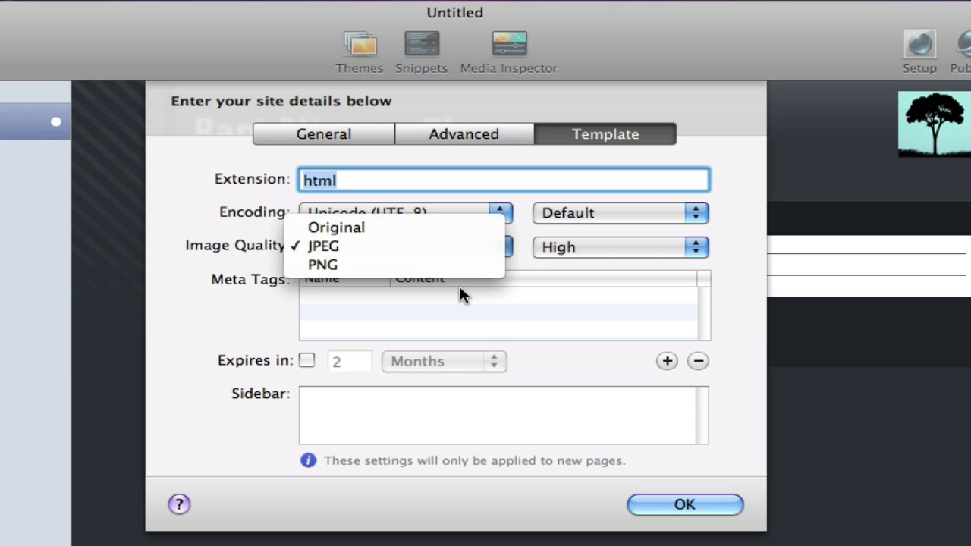
left_click(732, 266)
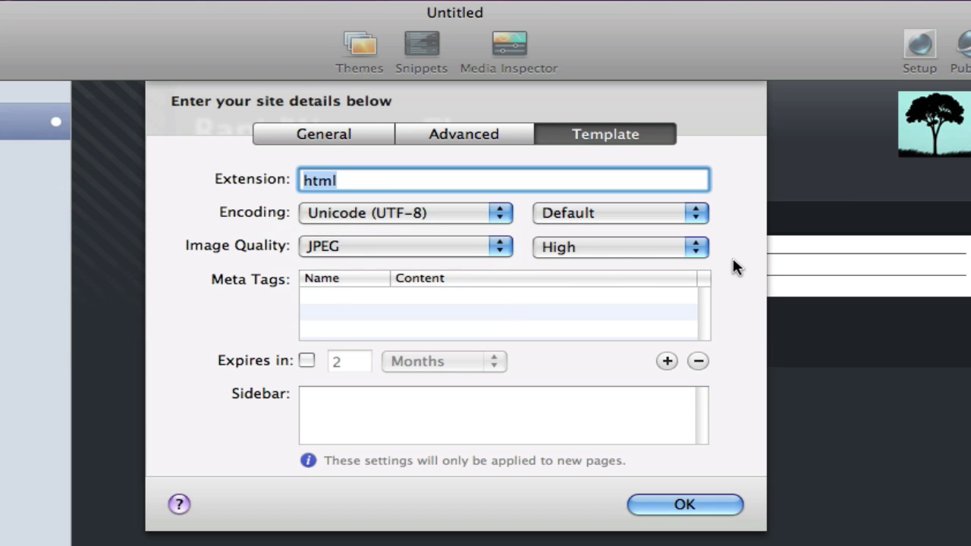
left_click(599, 253)
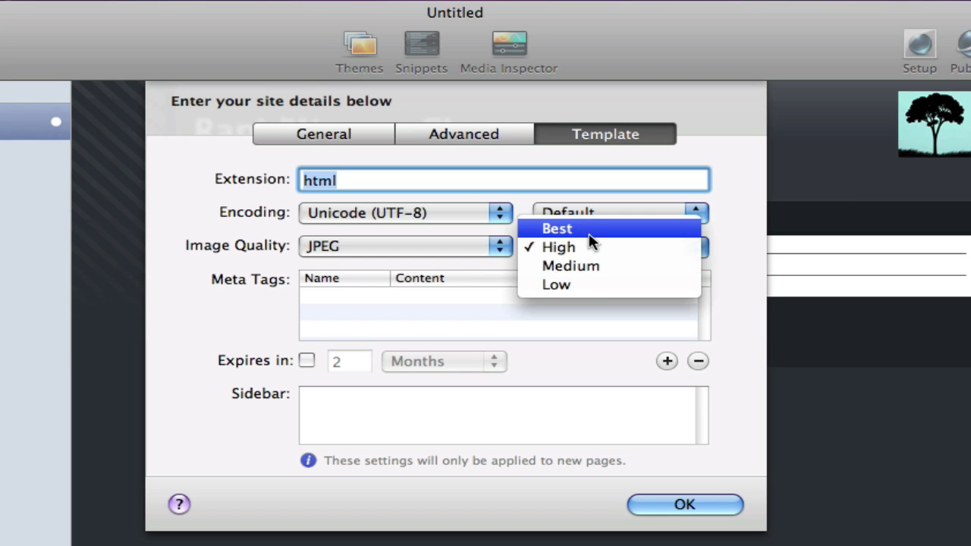
left_click(735, 250)
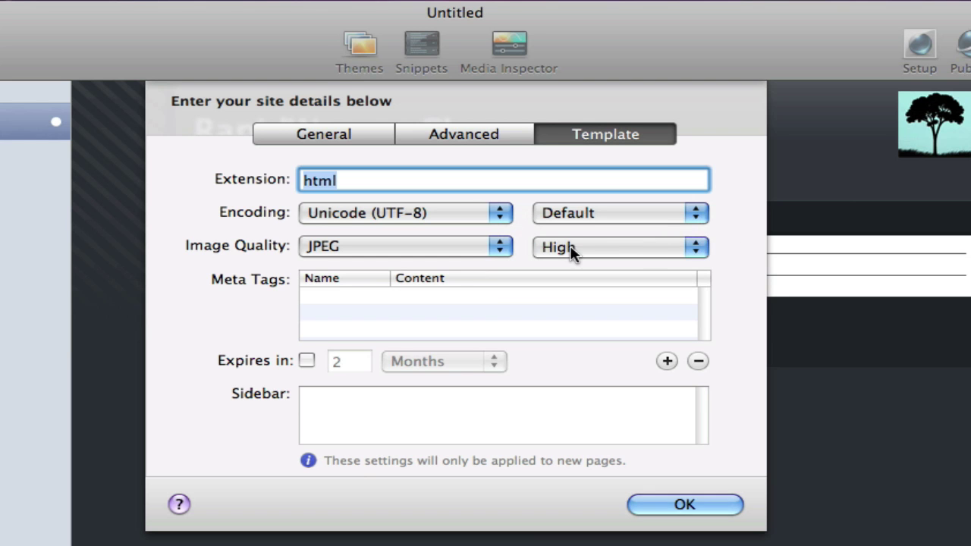
left_click(502, 245)
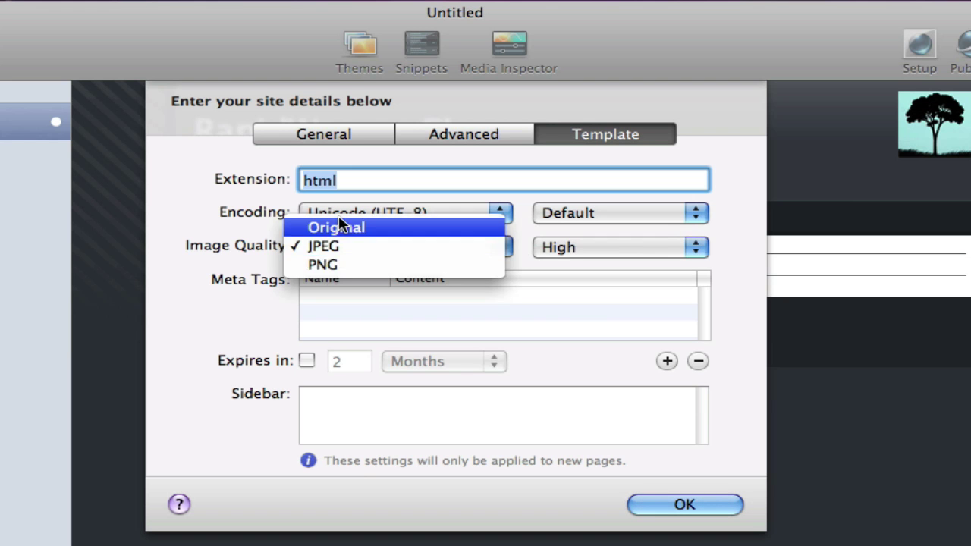
left_click(343, 228)
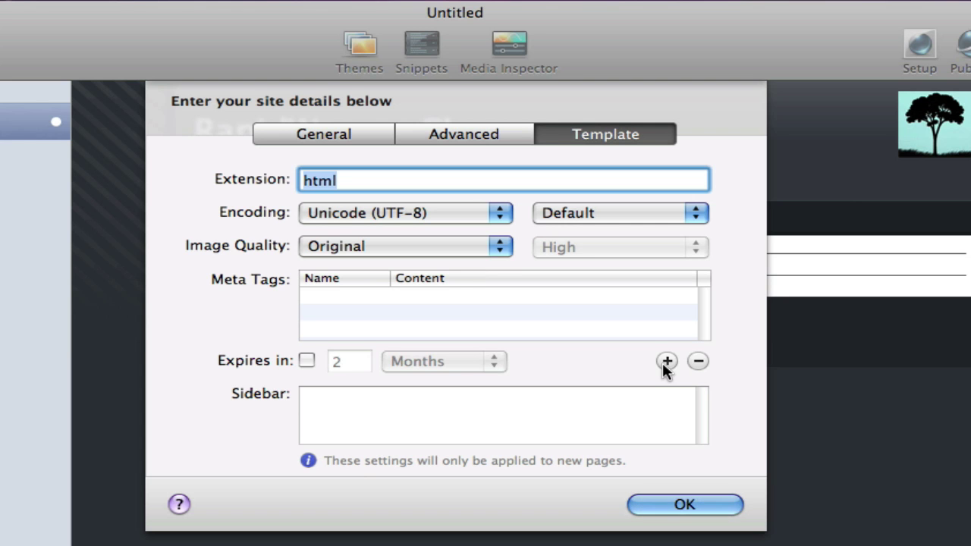
Step: Add a 'description' meta tag with content 'This is the description.'
left_click(662, 363)
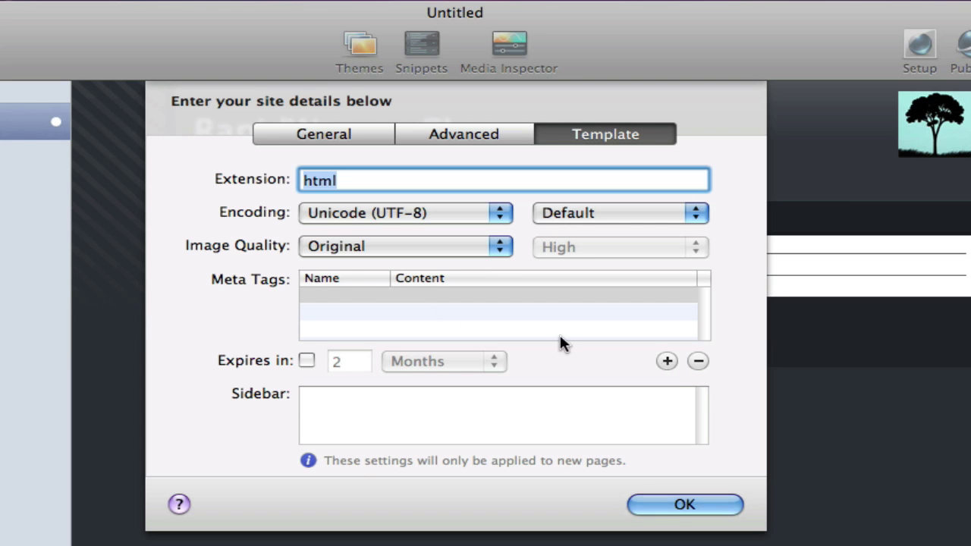
double_click(342, 296)
type("descrip")
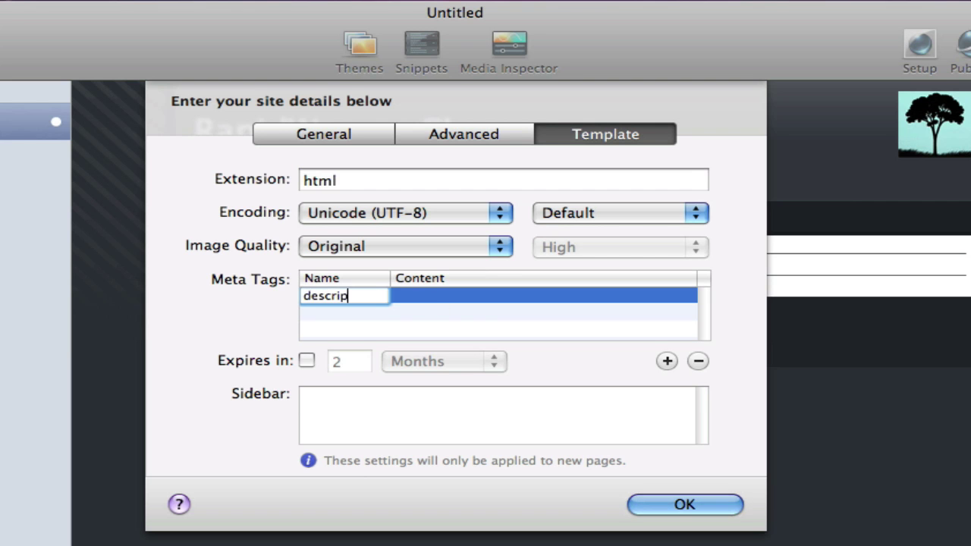
type("tion")
key("Tab")
type("This is ")
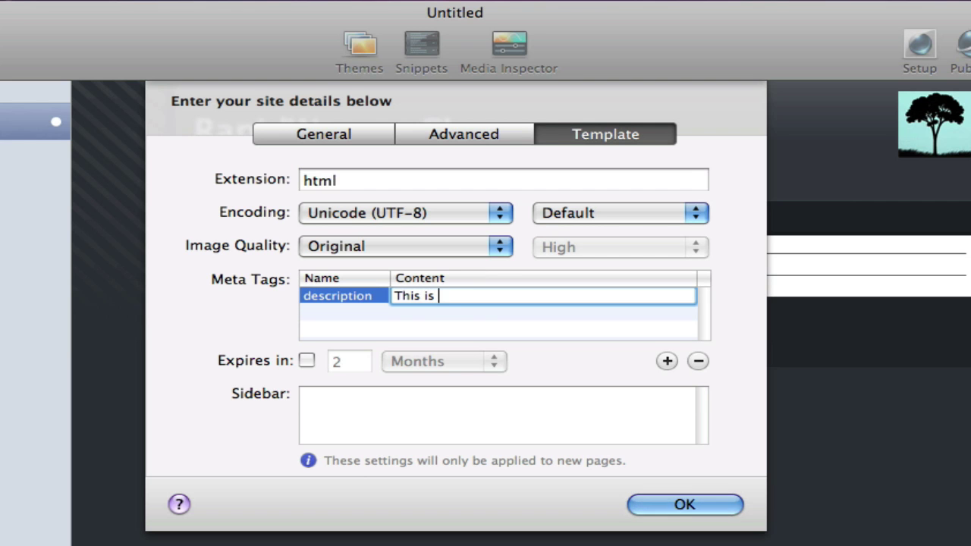
type("the es")
key("BackSpace")
key("BackSpace")
type("description.")
key("Return")
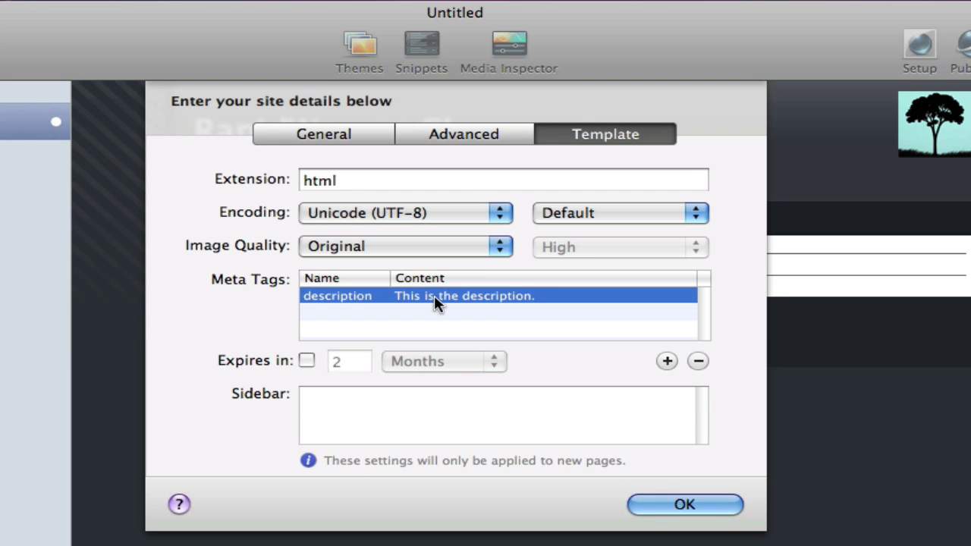
Step: Add a 'keywords' meta tag with content 'keywords go here'
left_click(665, 361)
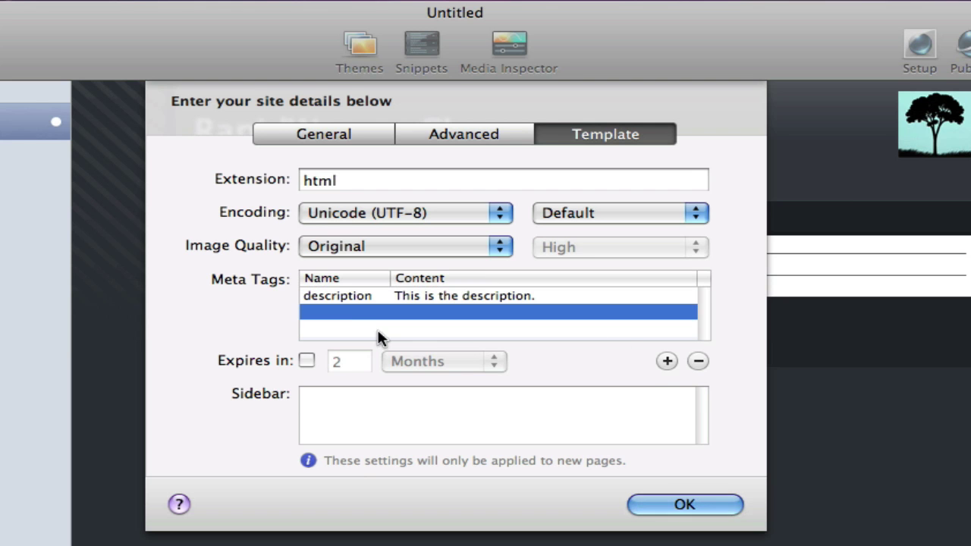
double_click(347, 314)
type("keywords")
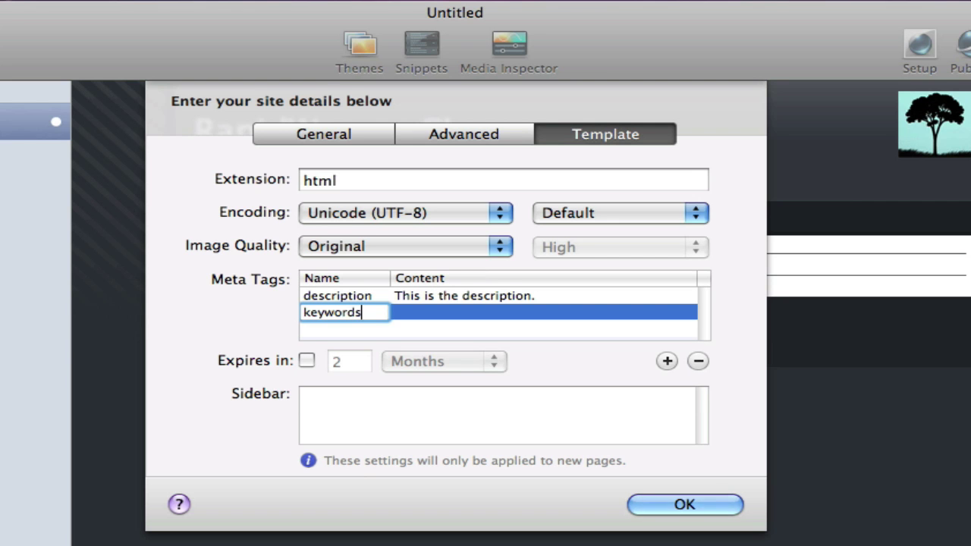
key("Tab")
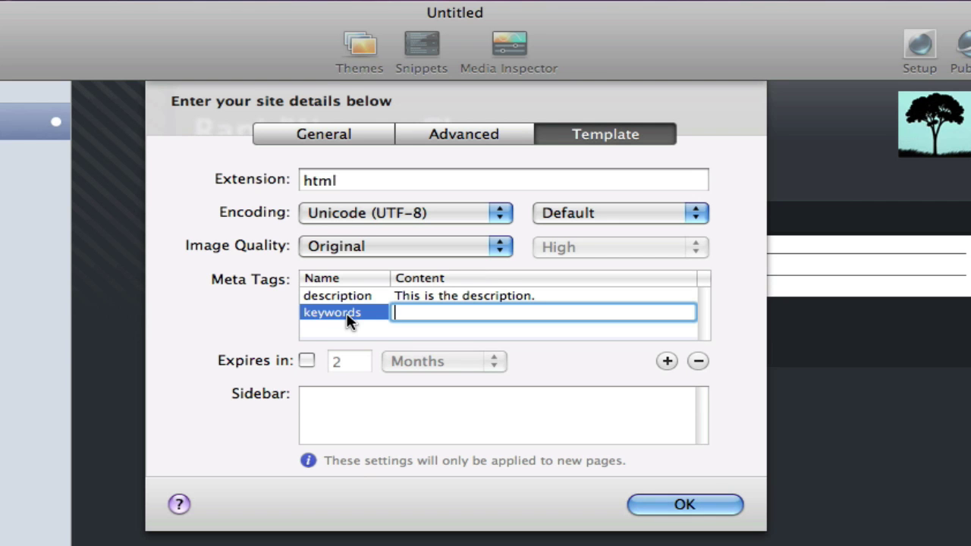
type("keywords go here")
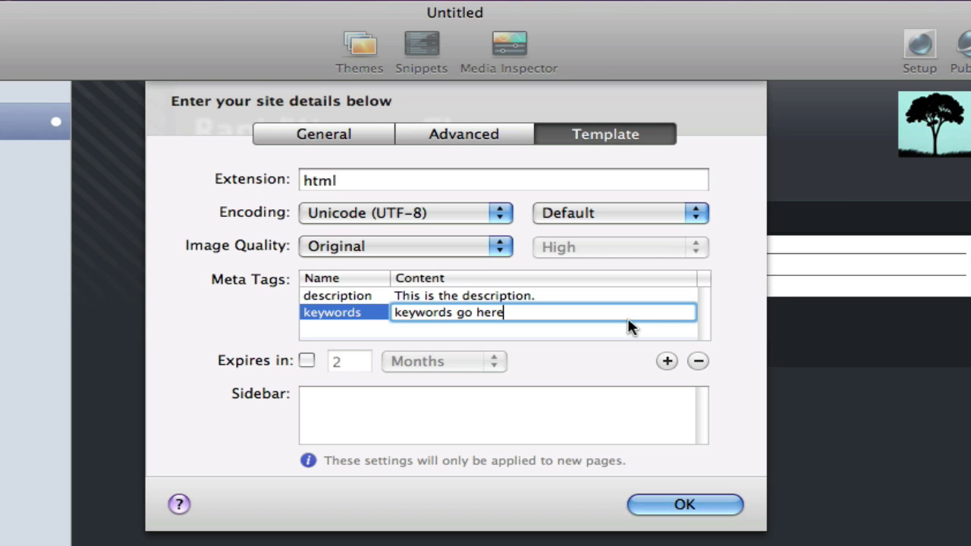
key("Return")
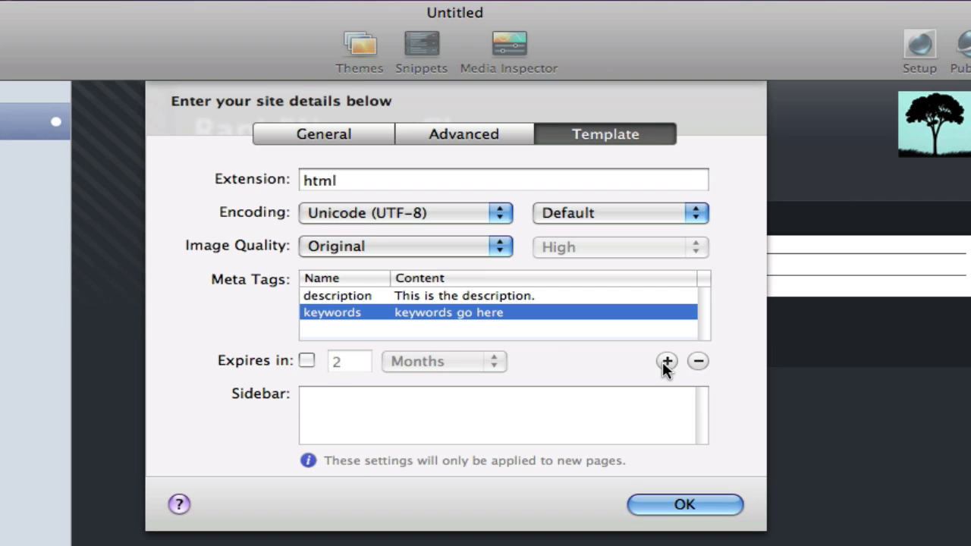
Step: Toggle page expiry on, keep the Months unit, then turn expiry back off
left_click(306, 360)
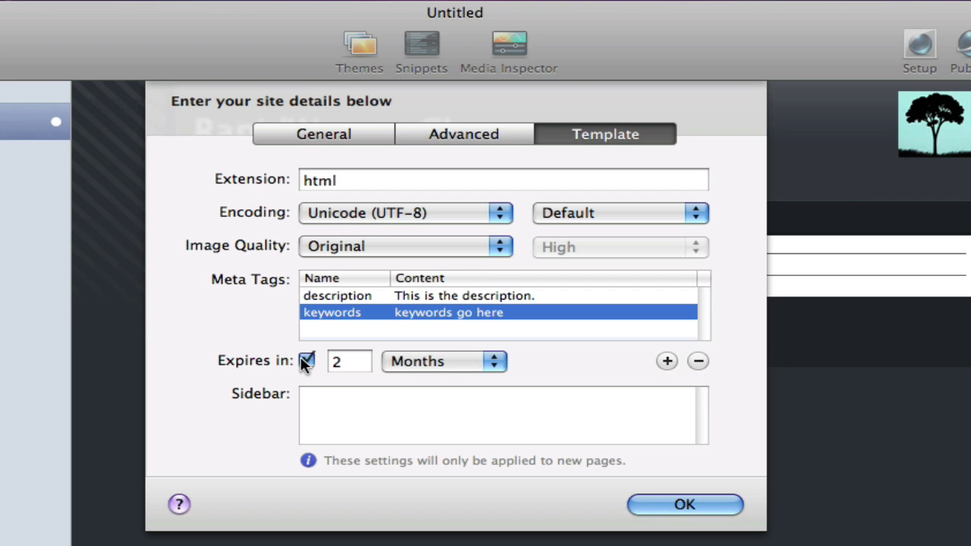
left_click(483, 363)
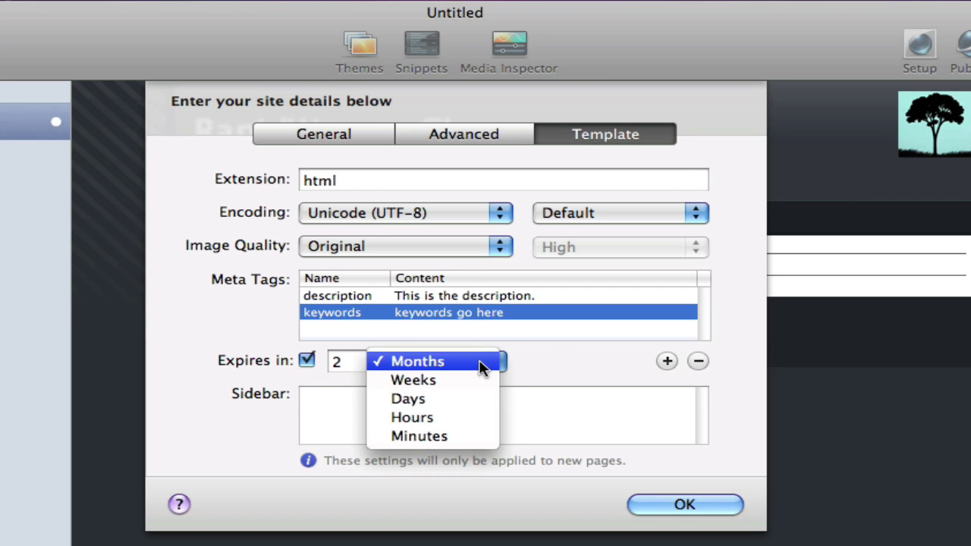
left_click(579, 364)
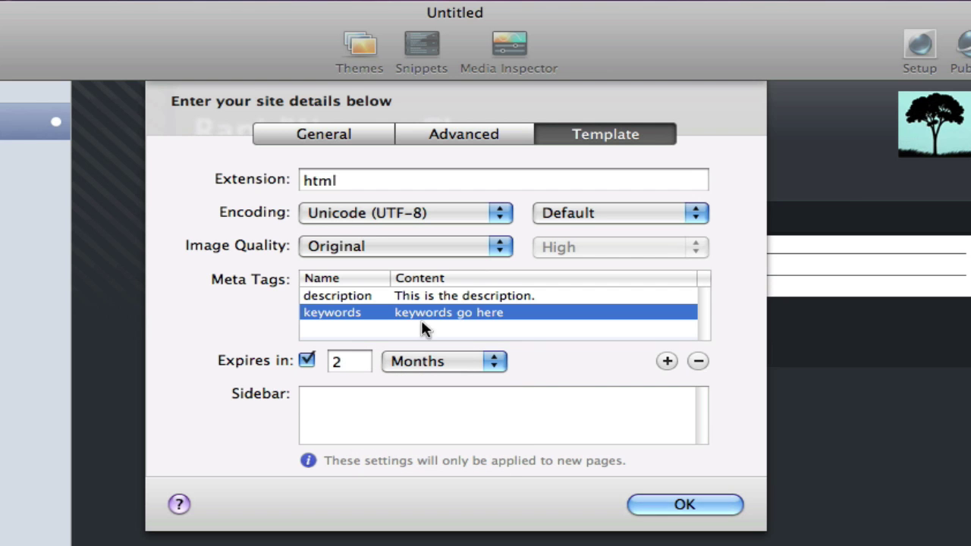
left_click(306, 360)
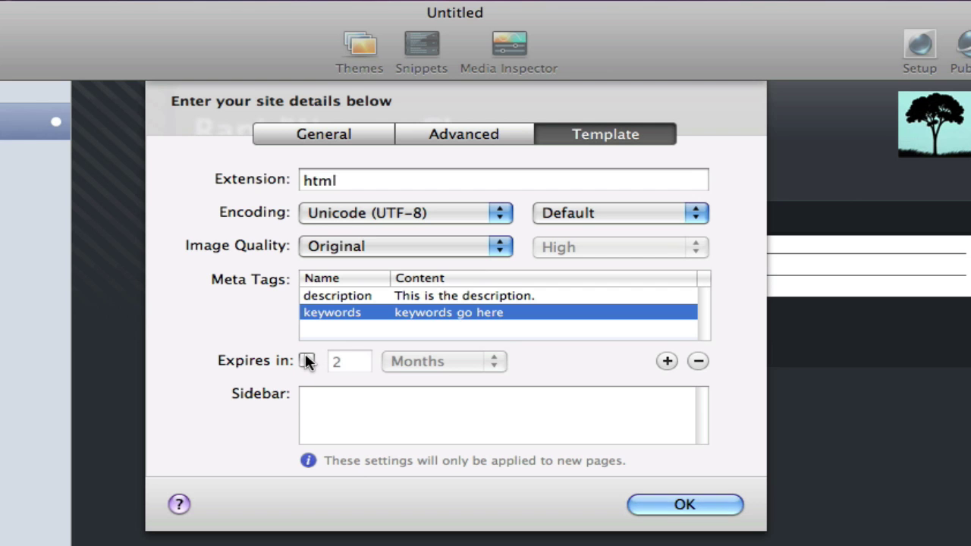
Step: Enter 'This would be sidebar content.' in the Sidebar field, correcting the 'sideabar' typo
left_click(341, 422)
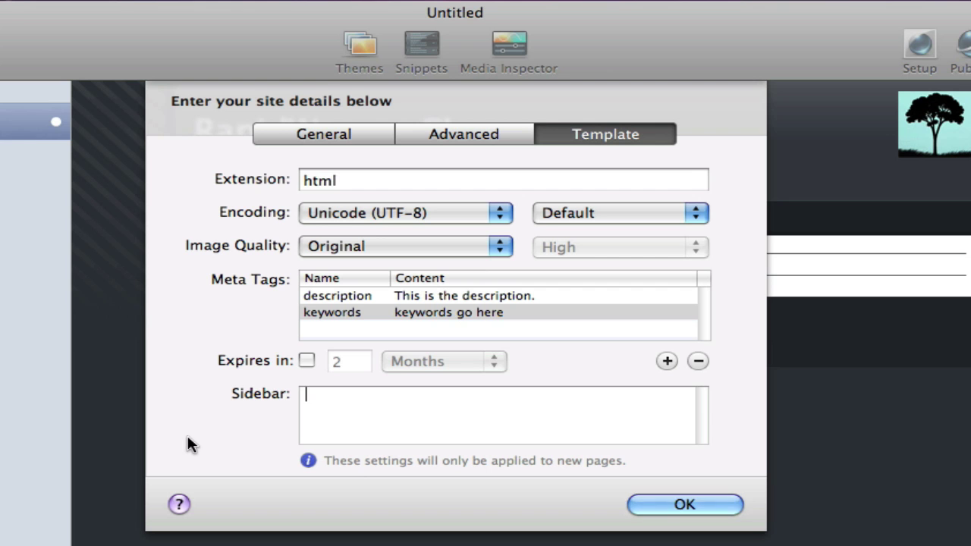
type("This would be sideabr")
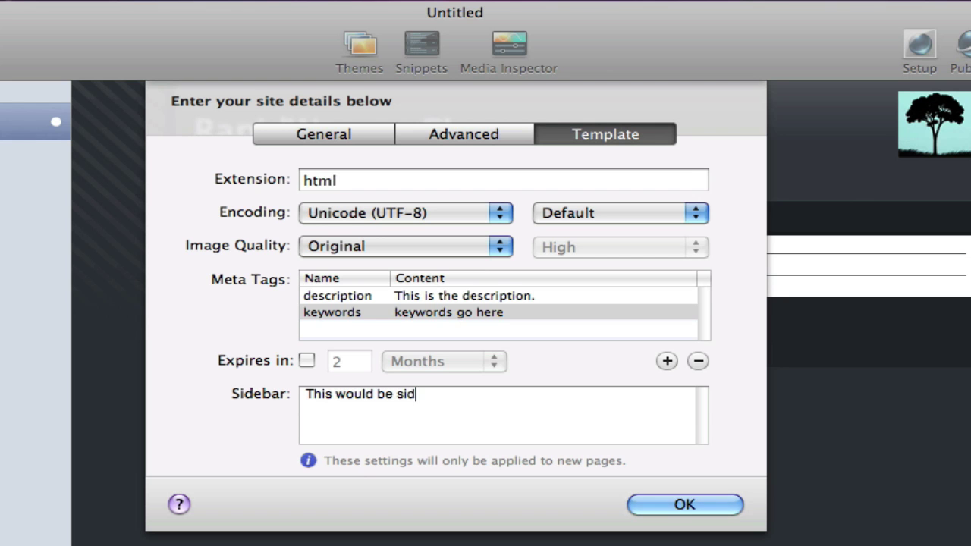
key("BackSpace")
key("BackSpace")
type("bar cont")
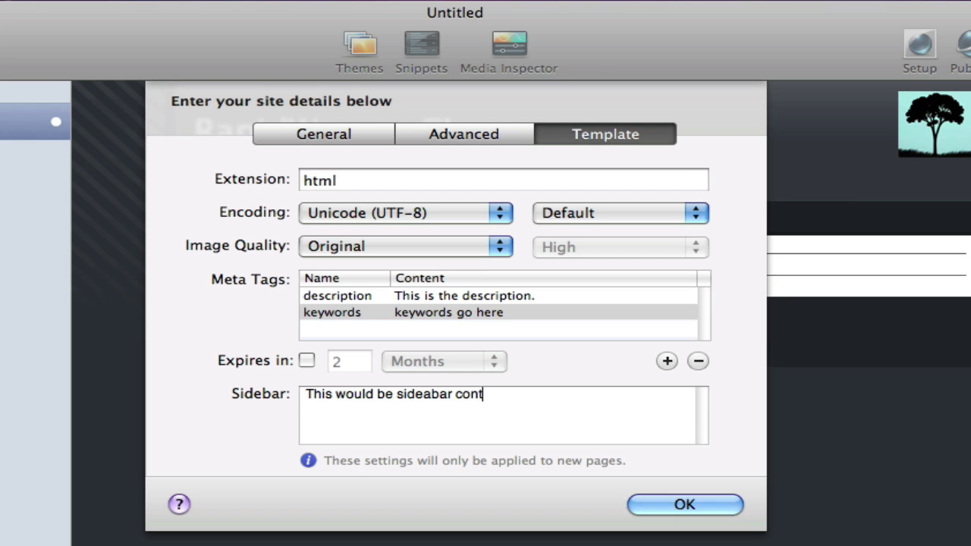
type("ent.")
key("BackSpace")
left_click(498, 394)
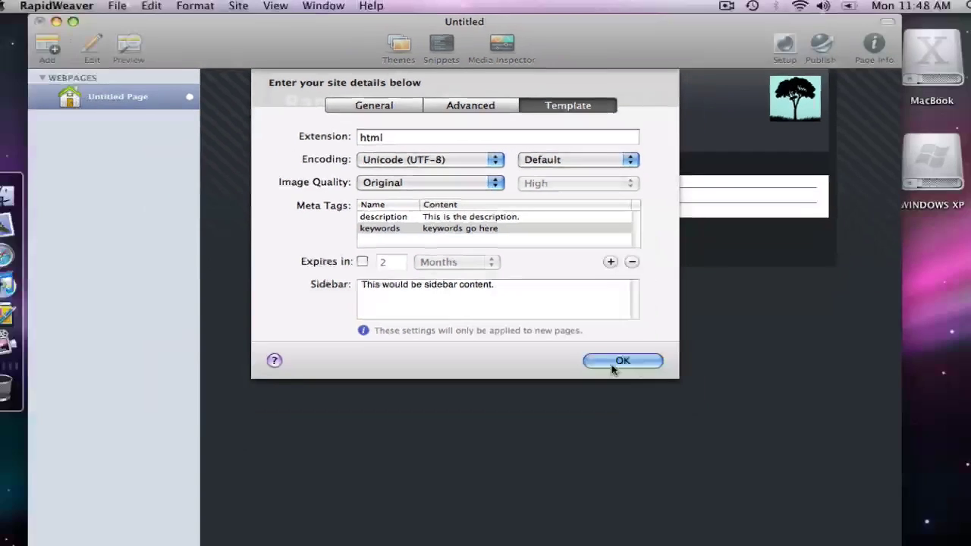
Step: Apply the site details and return the current page to preview
left_click(681, 506)
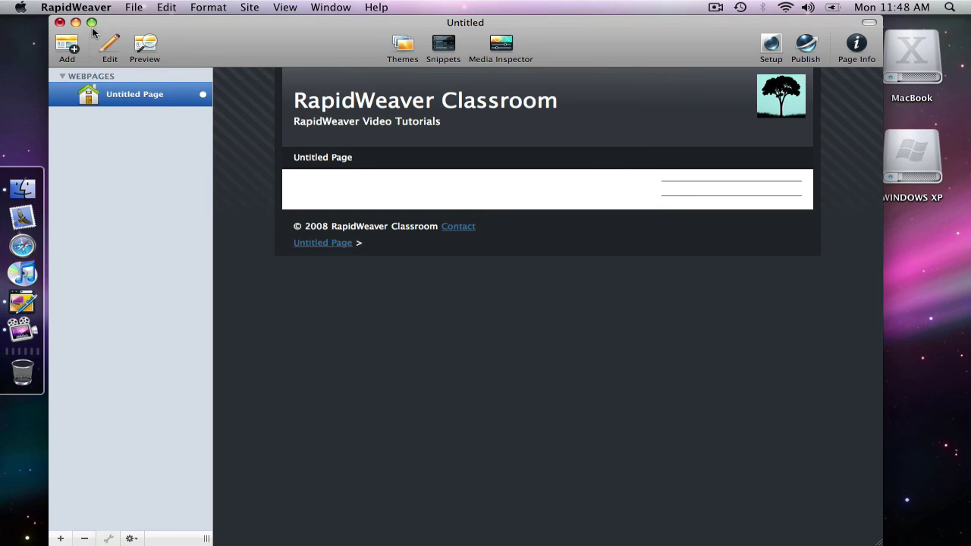
left_click(108, 46)
left_click(146, 46)
Step: Add a Styled Text page, Untitled Page 2, and preview it showing the sidebar text
left_click(60, 538)
left_click(120, 502)
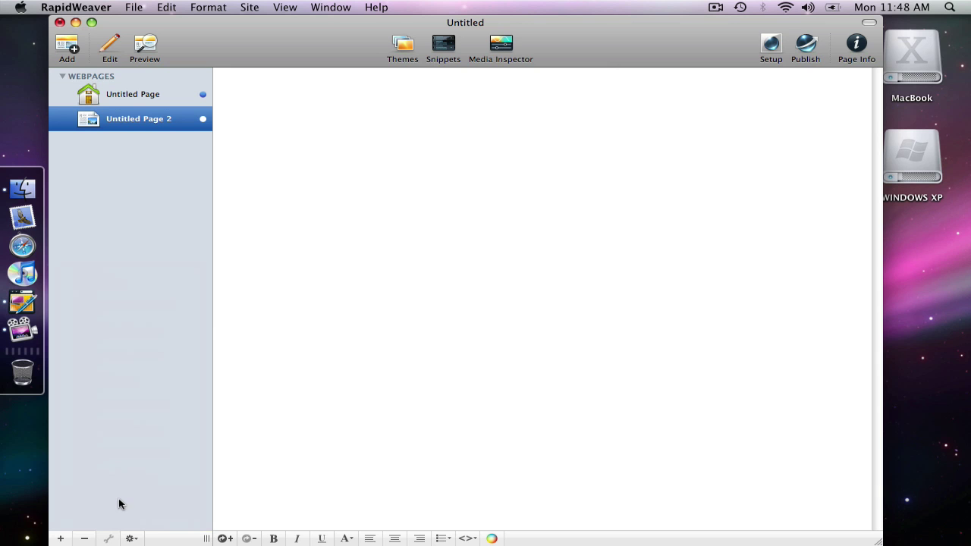
left_click(145, 47)
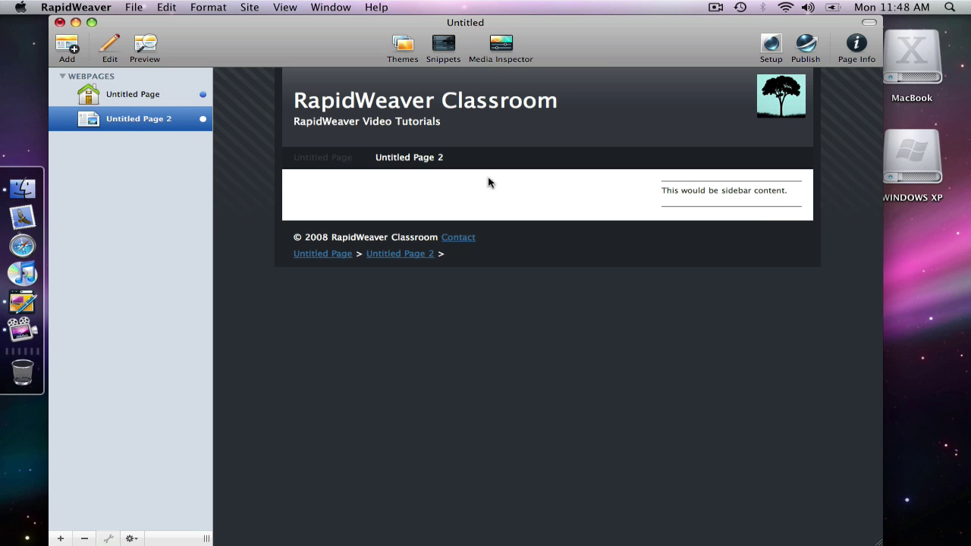
left_click(128, 101)
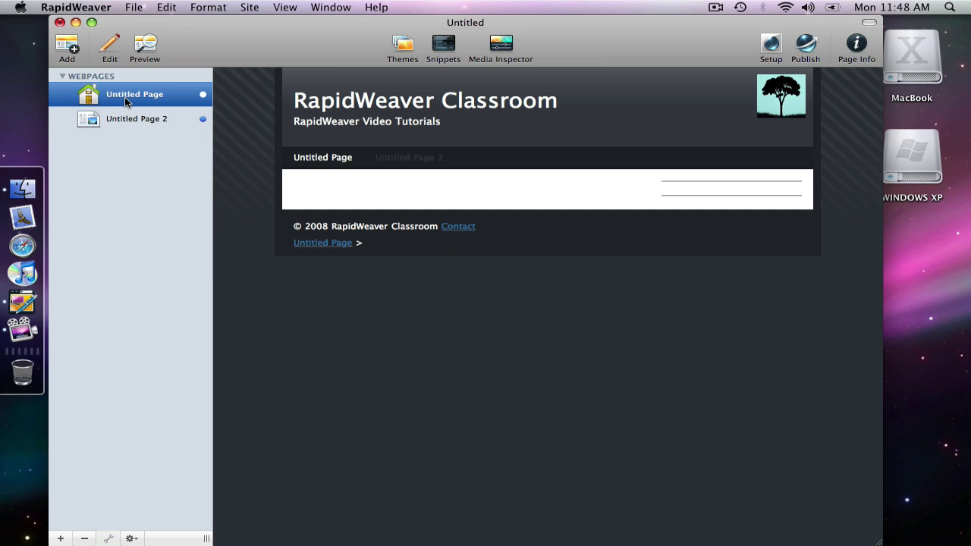
left_click(108, 118)
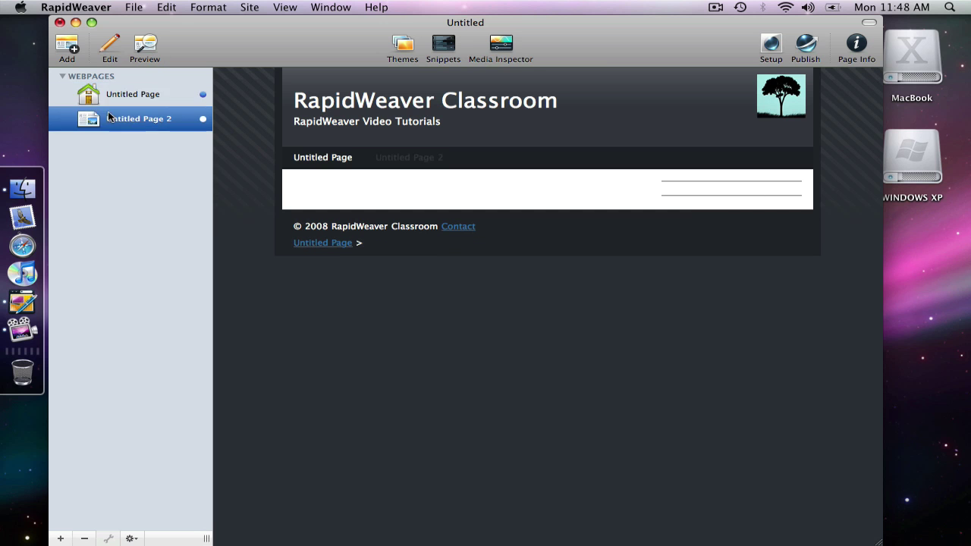
left_click(770, 44)
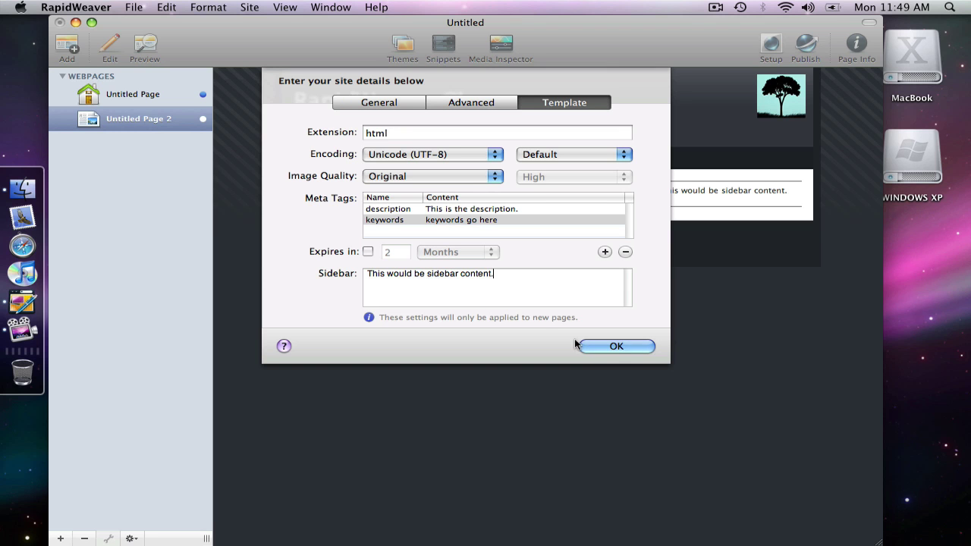
left_click(477, 106)
left_click(377, 101)
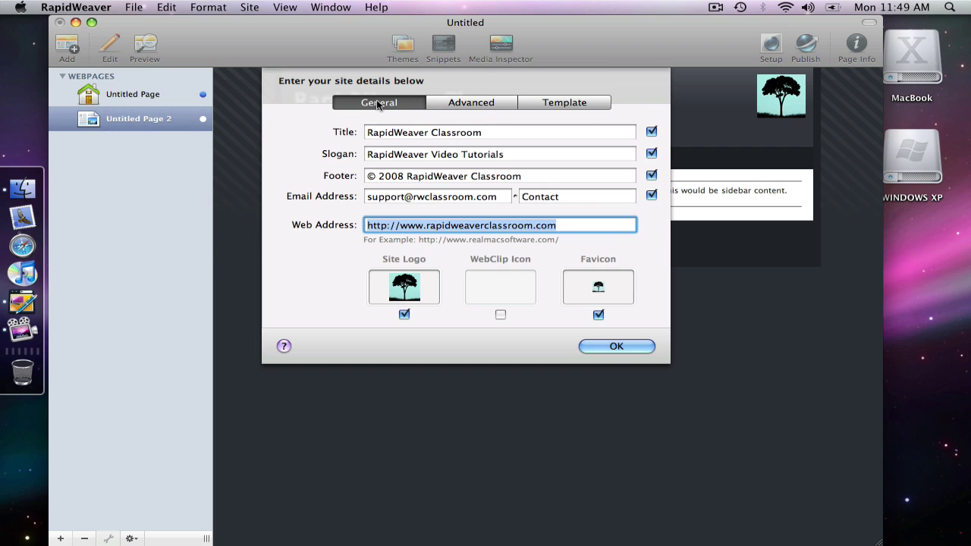
left_click(605, 349)
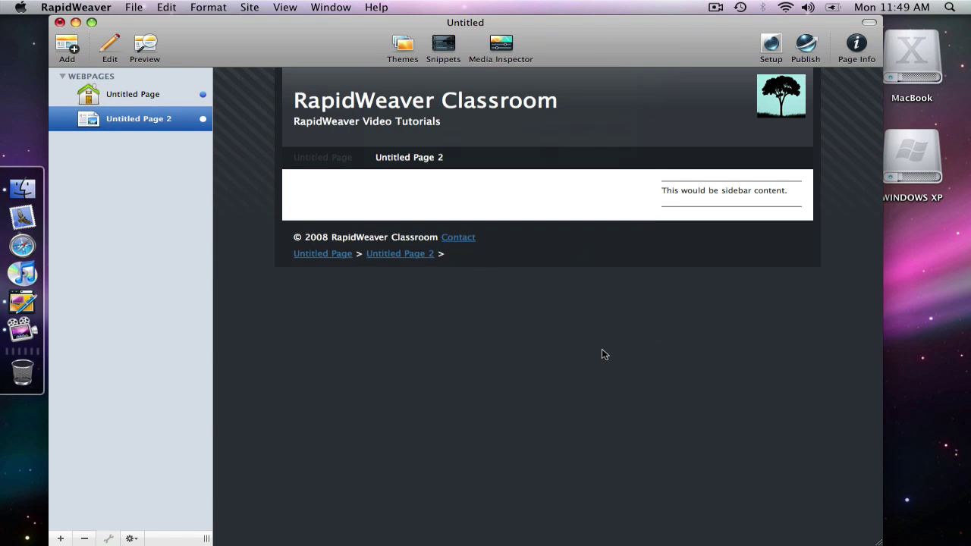